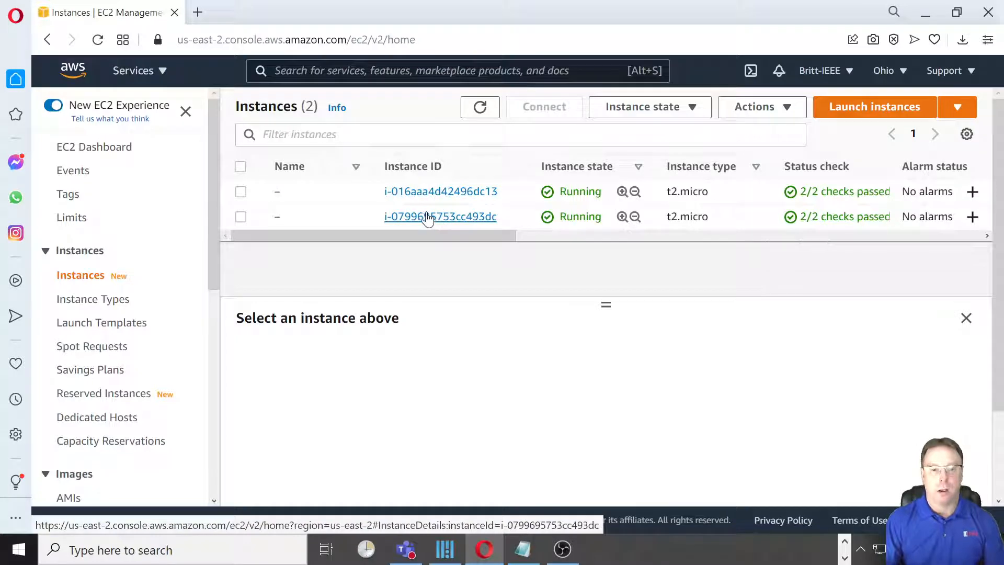
- Copy the public IPv4 address of the second listed EC2 instance and open it on port 1880 in a new browser tab
click(426, 219)
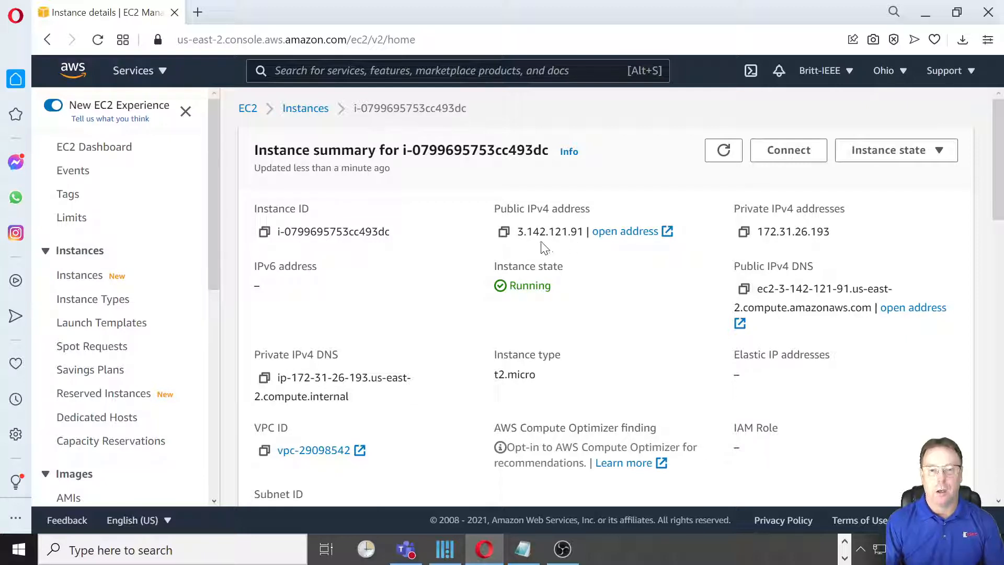
click(503, 233)
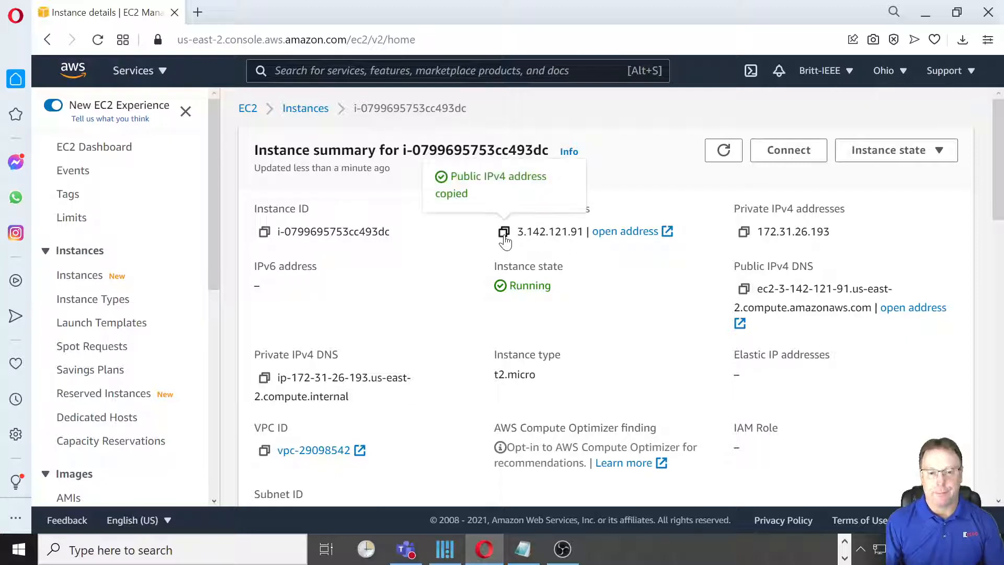
click(197, 13)
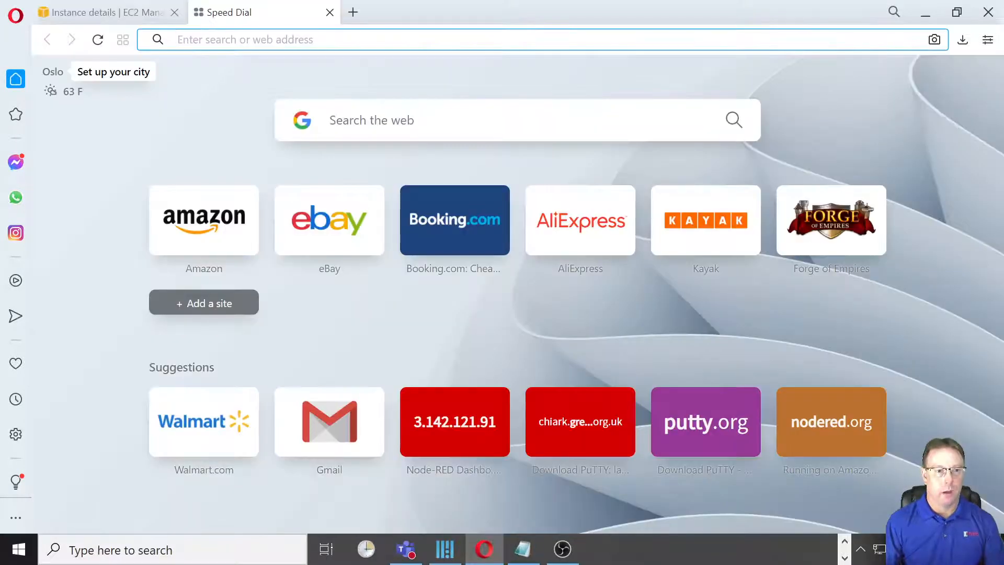
key(ctrl+v)
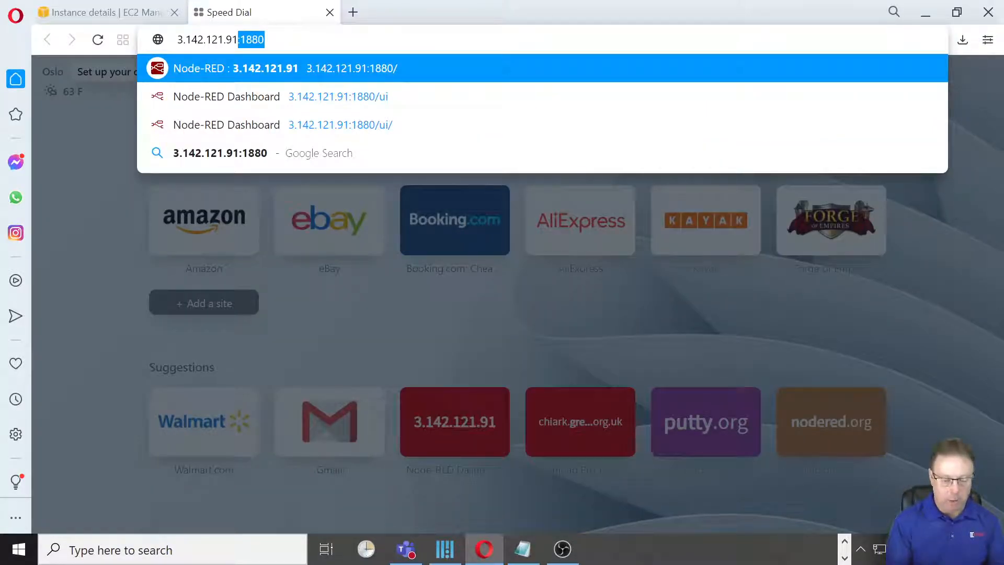
text(:1880)
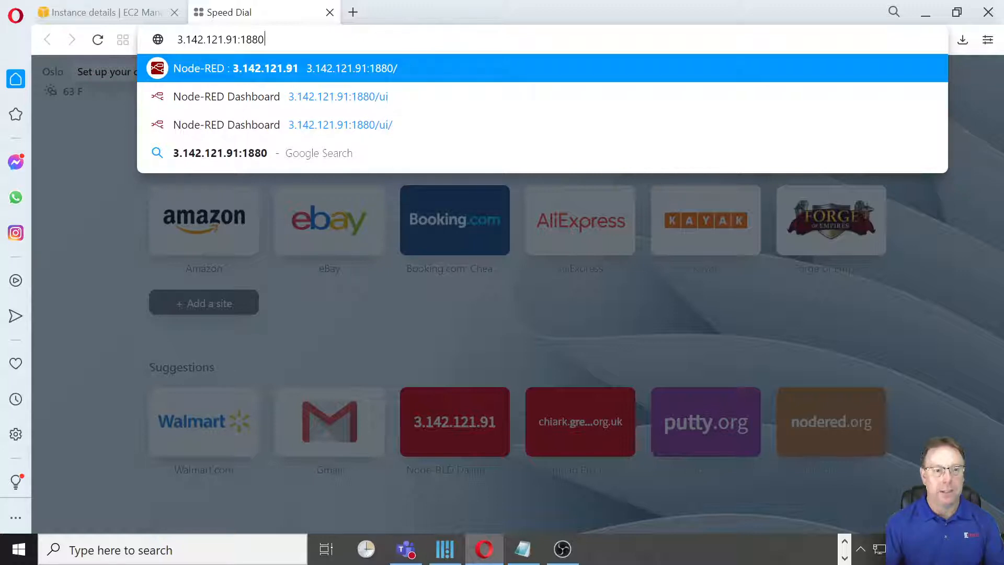
key(Return)
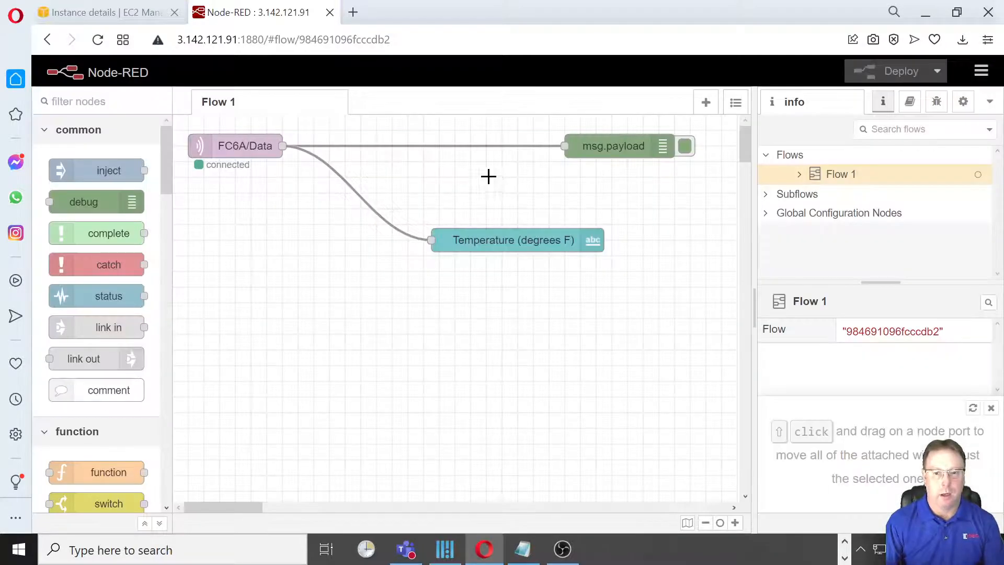
- Delete the Temperature (degrees F) text node from Flow 1 and deploy the flow
click(481, 239)
key(Delete)
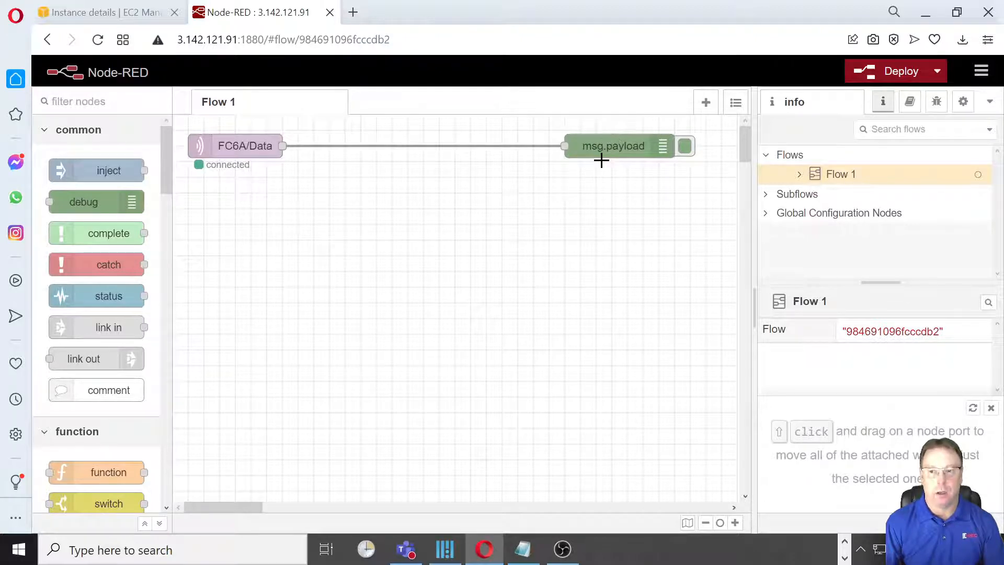
click(879, 73)
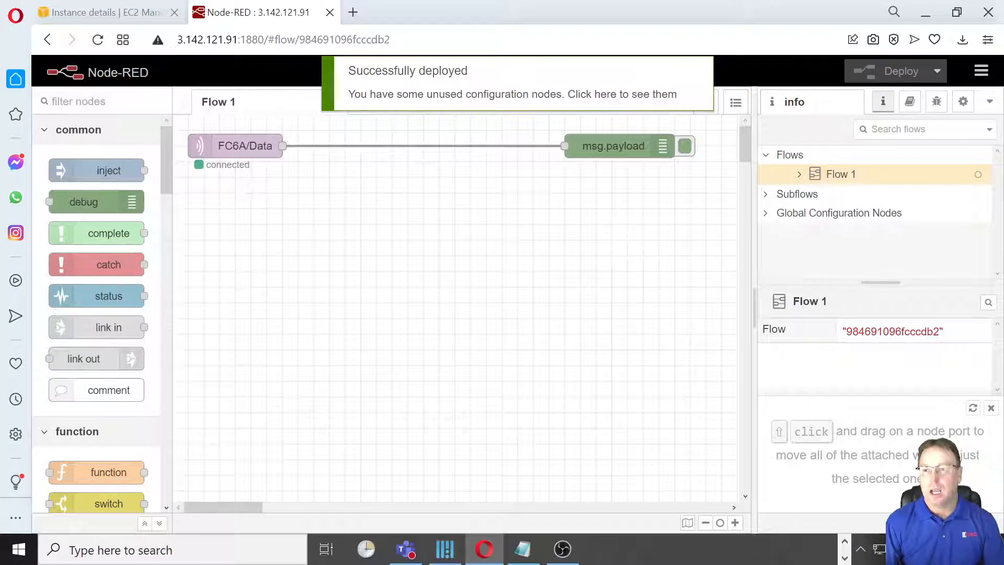
- Show the debug messages, clear the old ones and examine the incoming FC6A/Data temperature payloads
click(937, 103)
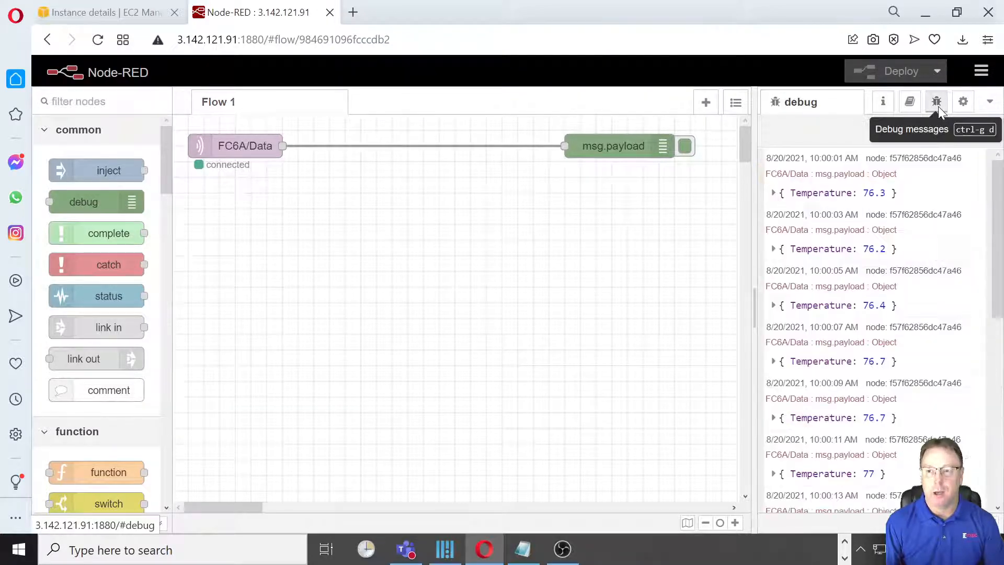
click(976, 130)
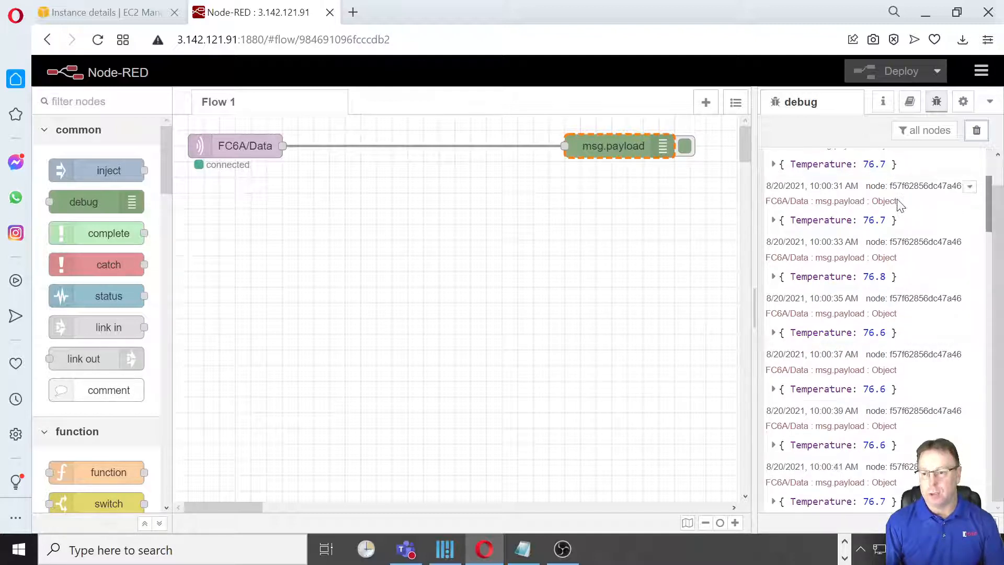
scroll(842, 202, down, 1)
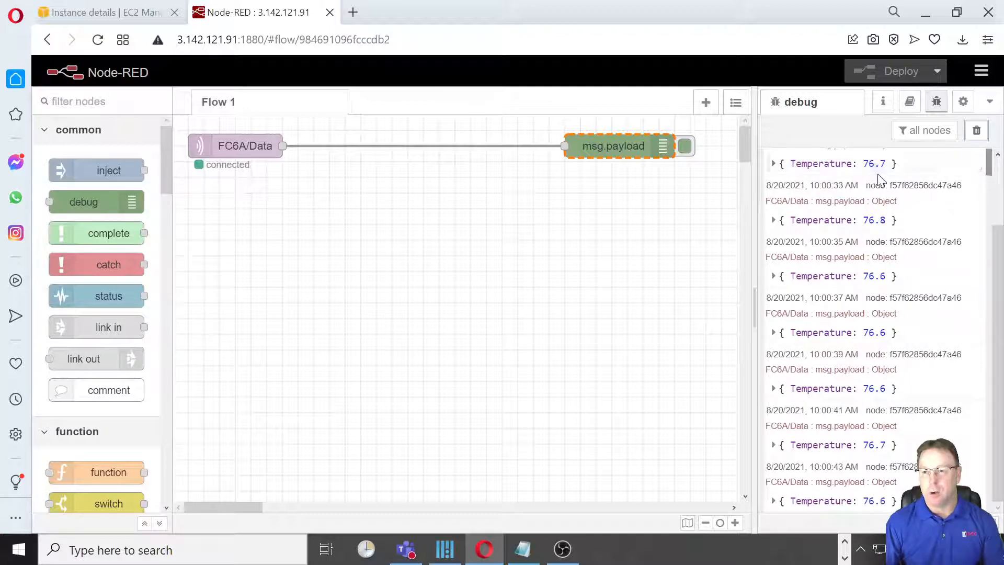
click(575, 263)
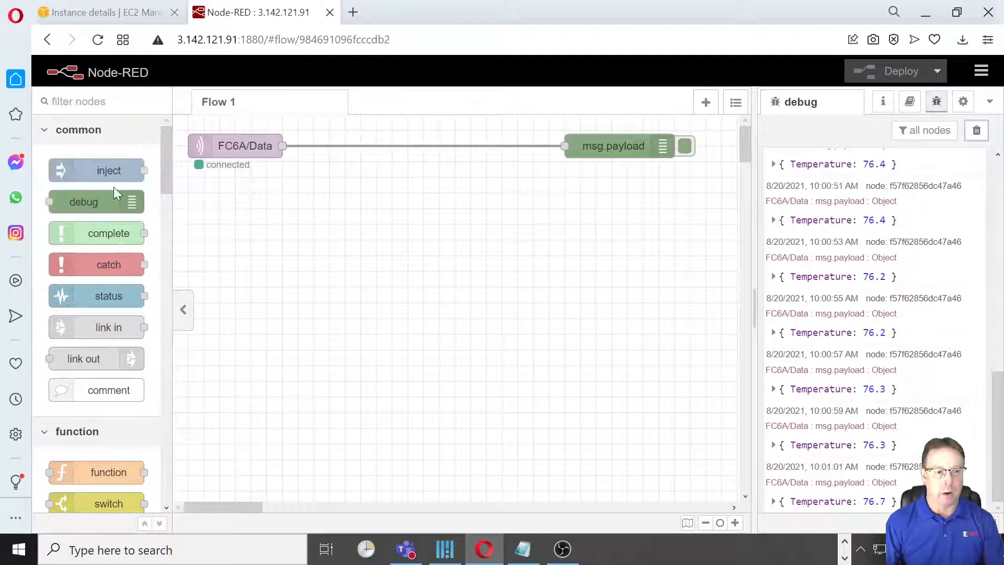
- Place a dashboard text node on the Flow 1 canvas, below the wire between FC6A/Data and msg.payload
drag(167, 183, 181, 443)
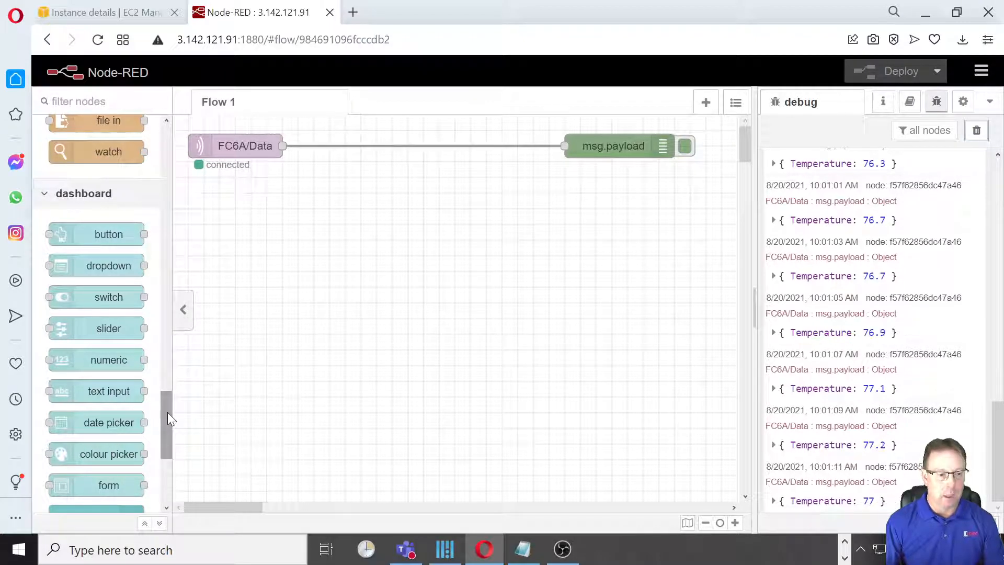
drag(169, 418, 172, 440)
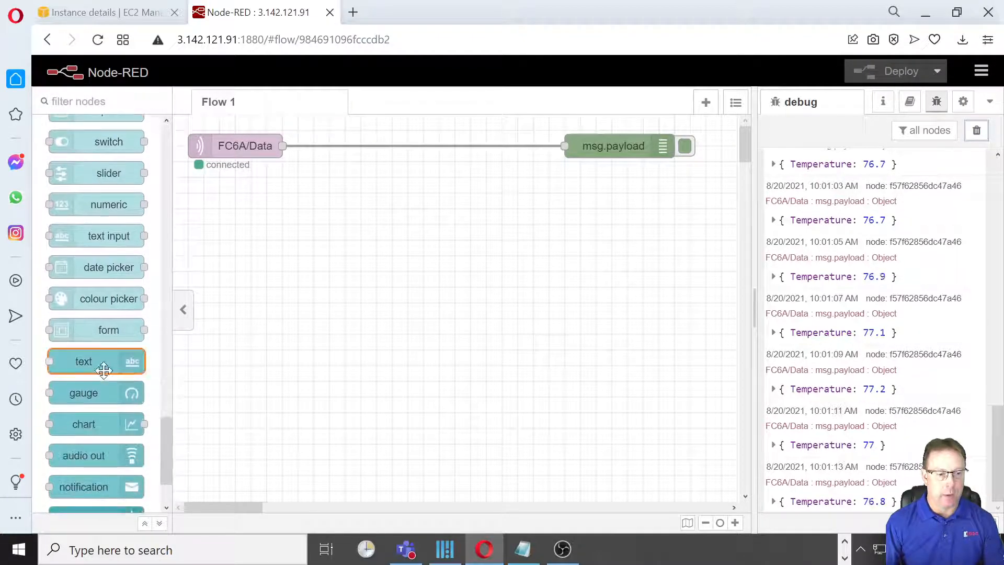
mouse_move(98, 364)
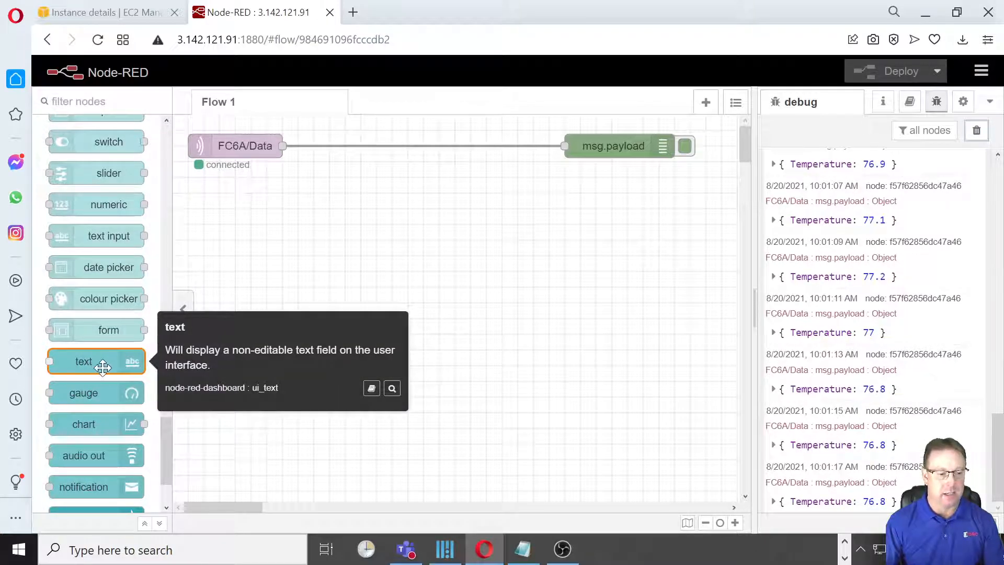
drag(94, 362, 441, 238)
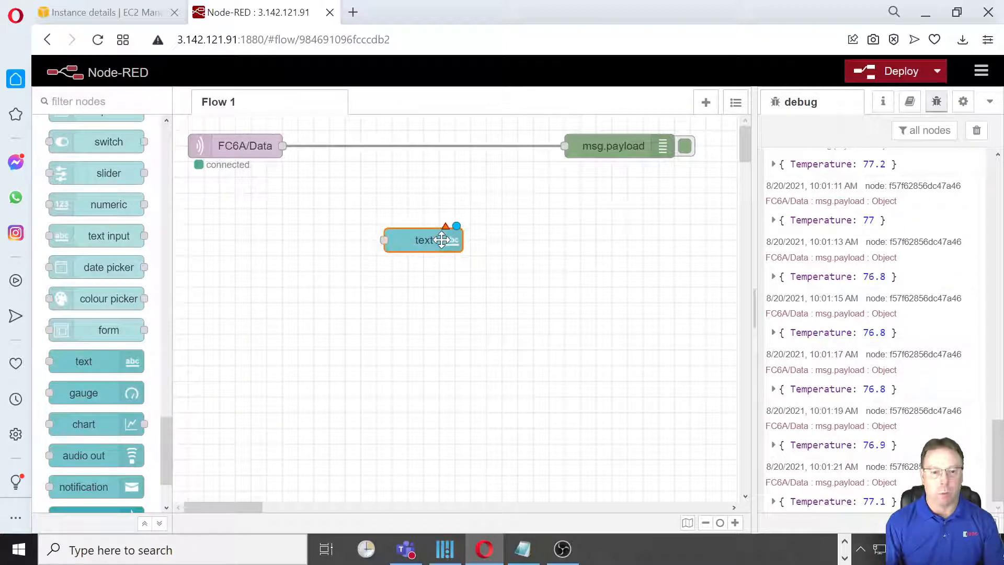
- From the text node's properties, clear the names of the existing MONITOR group and its IDEC AUTOMATION DASHBOARD tab, and update both
double_click(416, 239)
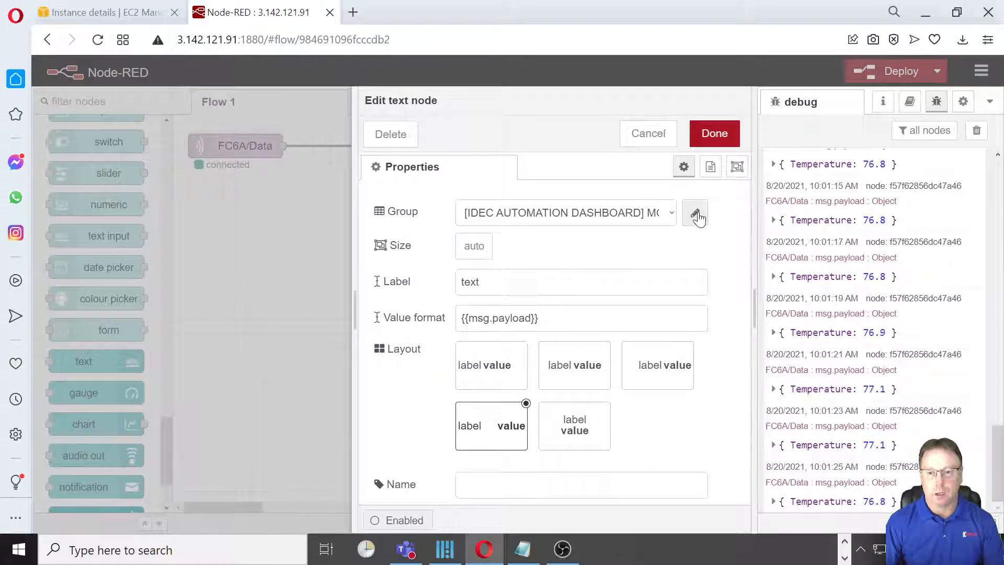
click(695, 212)
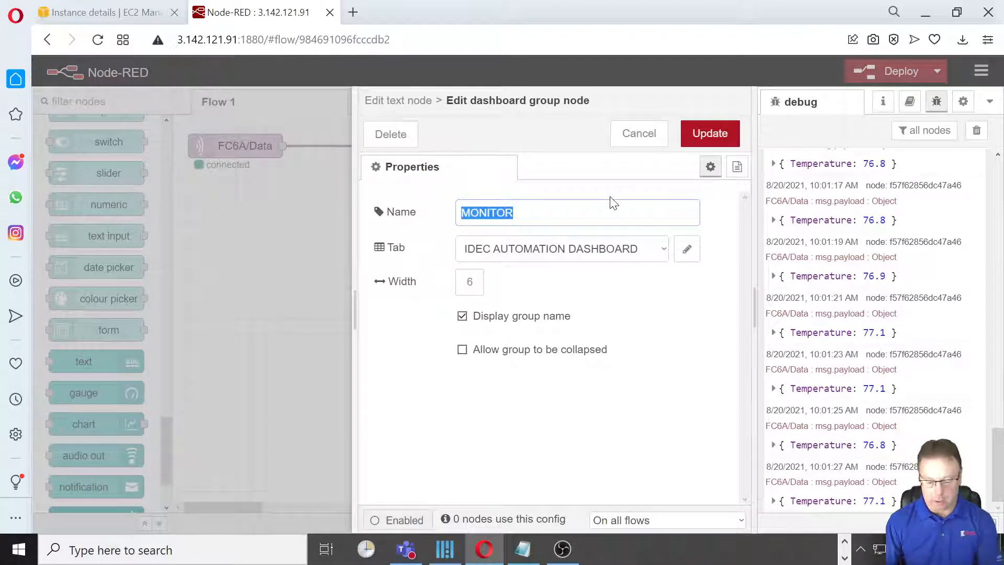
key(BackSpace)
click(689, 252)
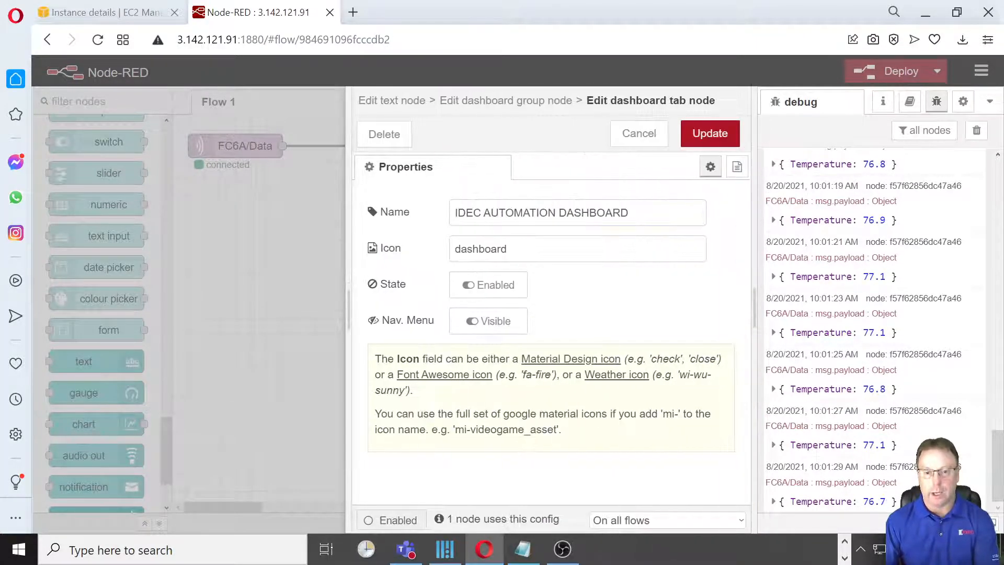
drag(630, 212, 386, 218)
key(BackSpace)
click(699, 140)
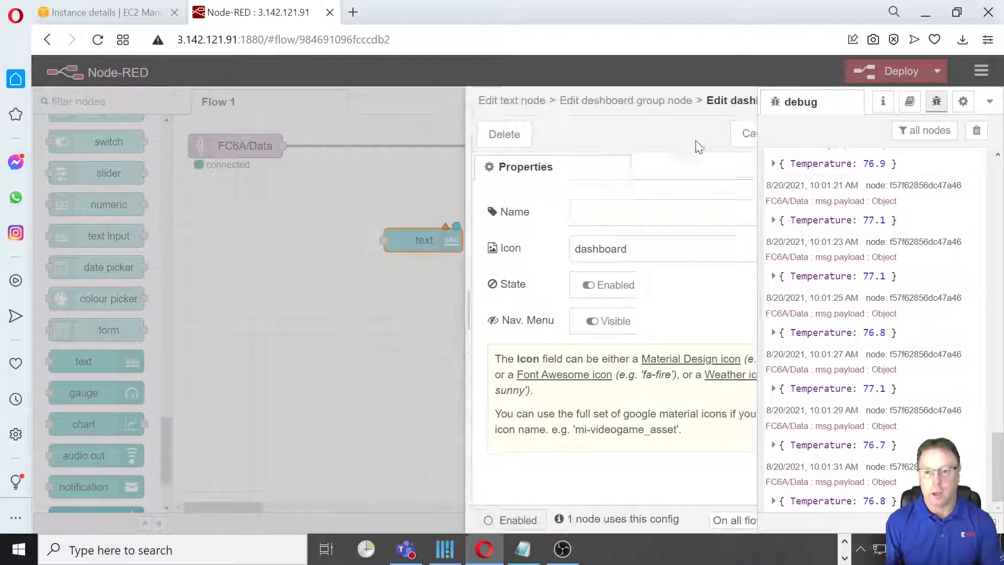
click(714, 138)
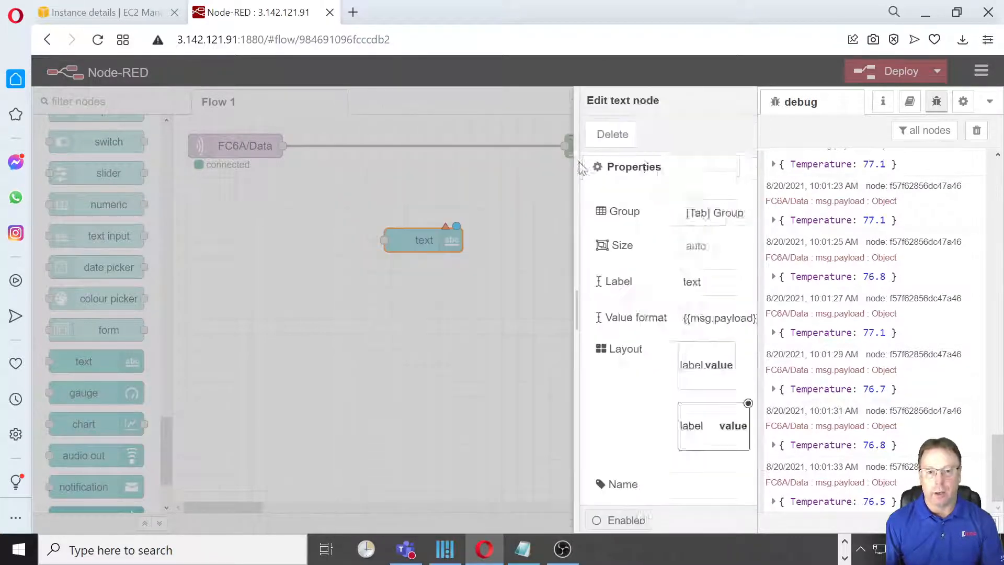
- Start a new ui_group for the text node and name its dashboard tab IDEC AUTOMATION DASHBOARD
click(669, 214)
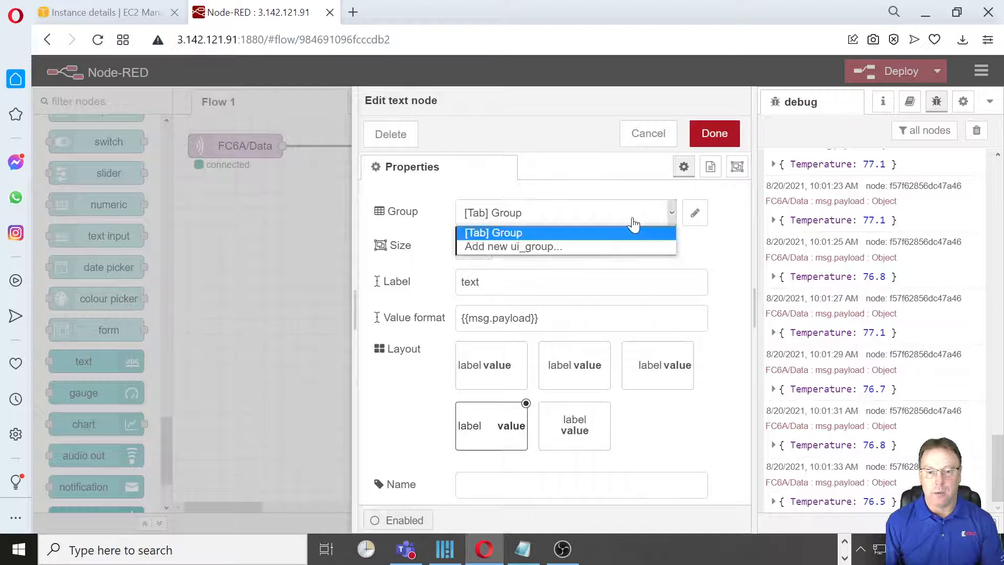
click(580, 249)
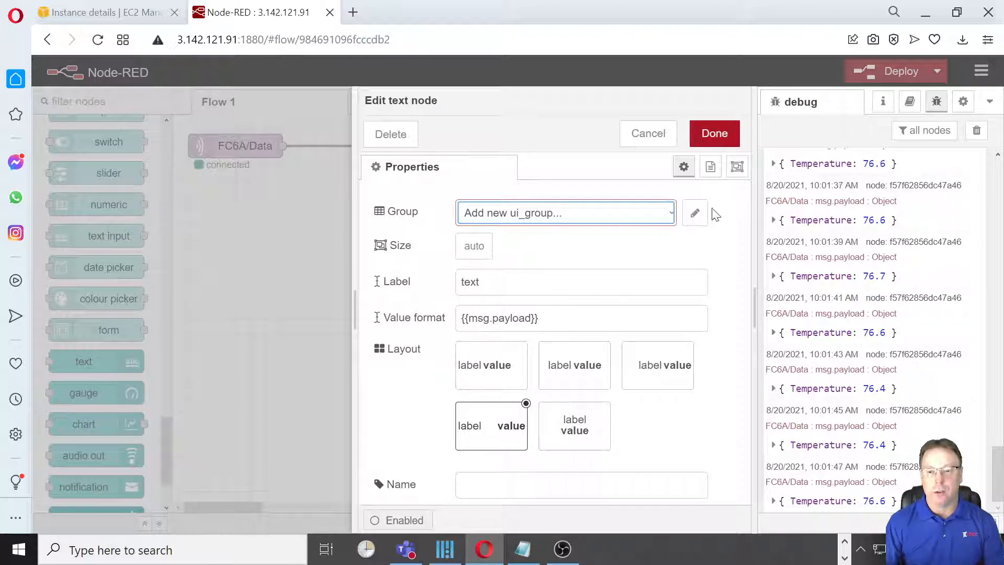
click(693, 213)
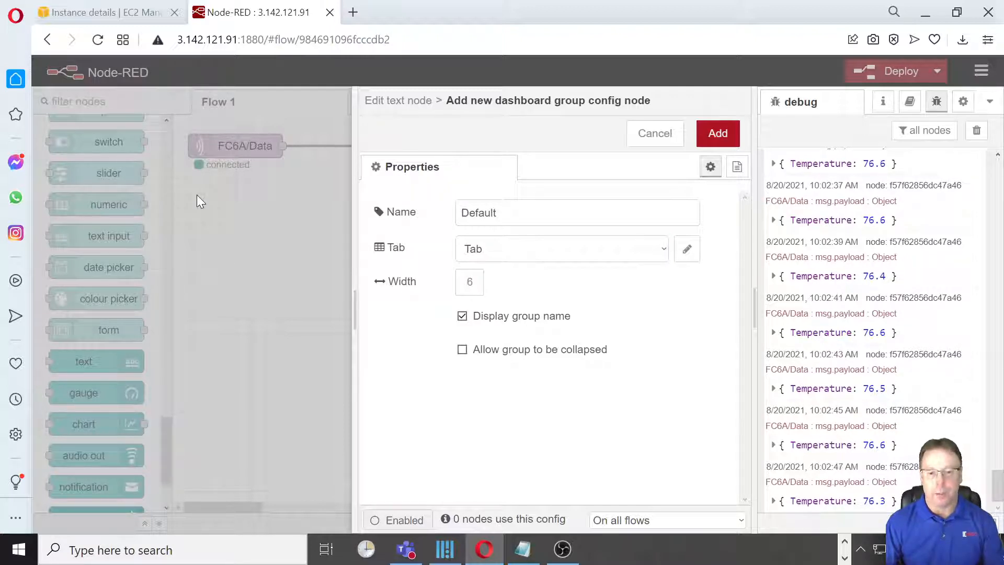
click(686, 253)
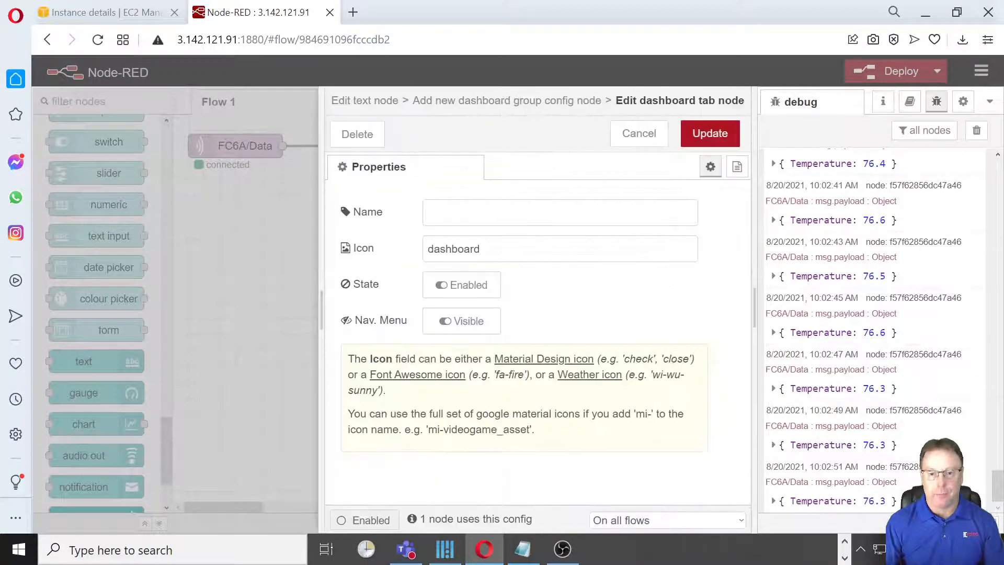
click(491, 211)
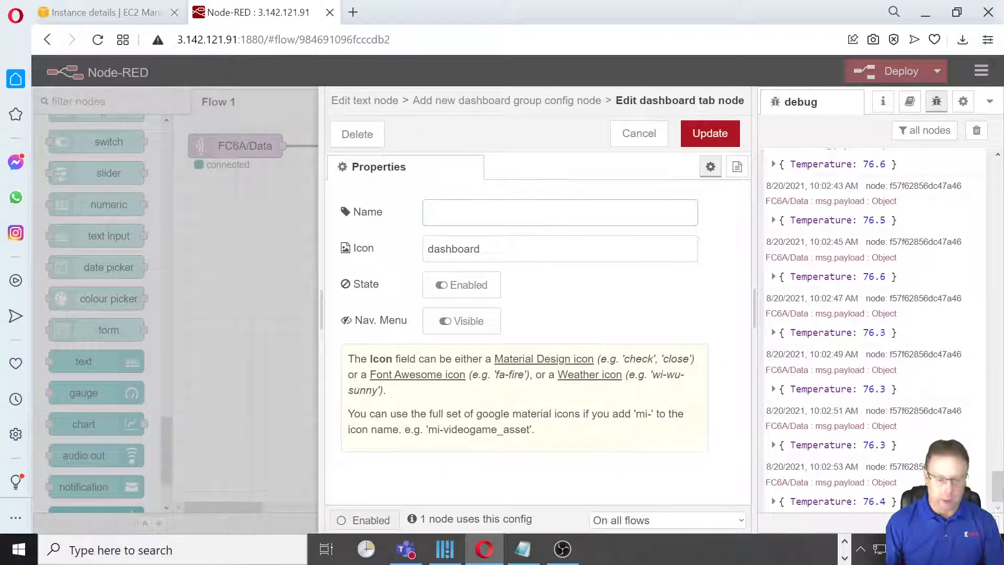
text(IDEC AU)
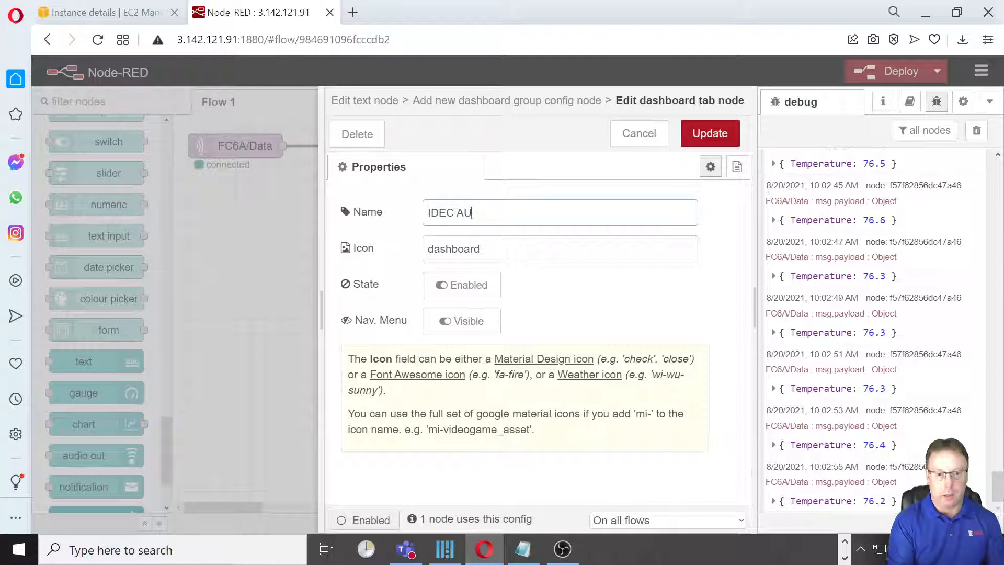
text(TOMATION D)
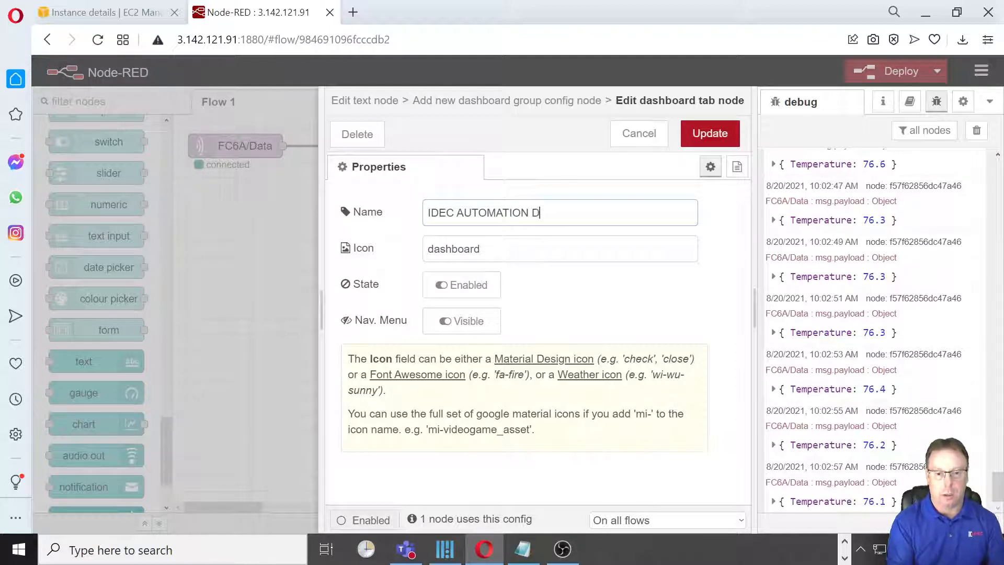
text(ASHBOARD)
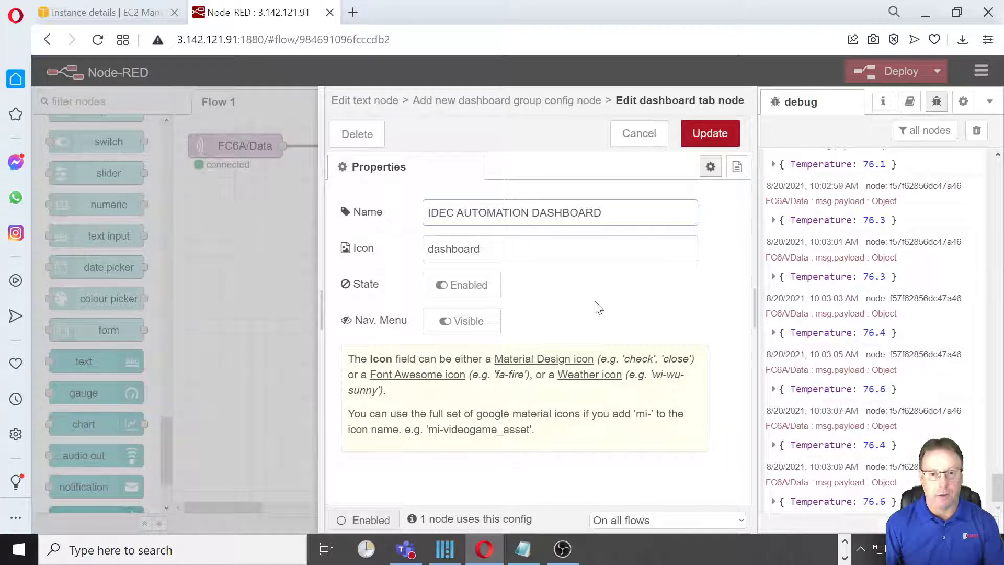
click(707, 135)
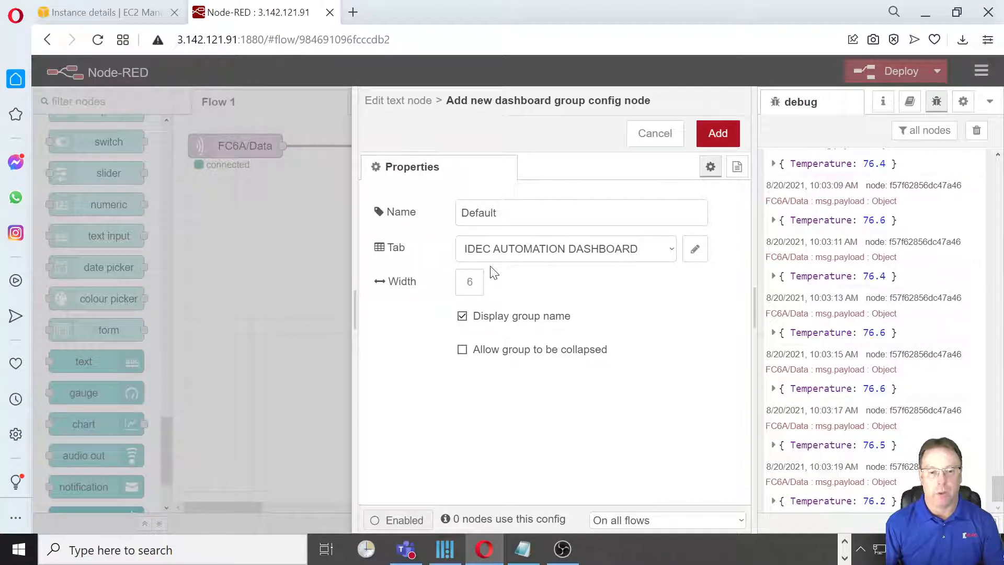
- Replace the new dashboard group's default name with MONITOR (READ ONLY)
double_click(477, 212)
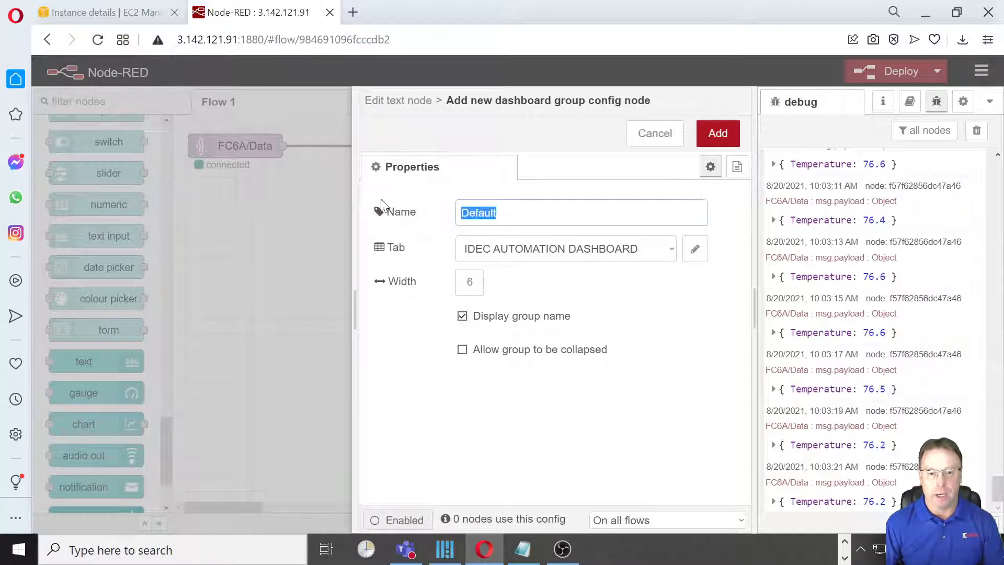
text(MONI)
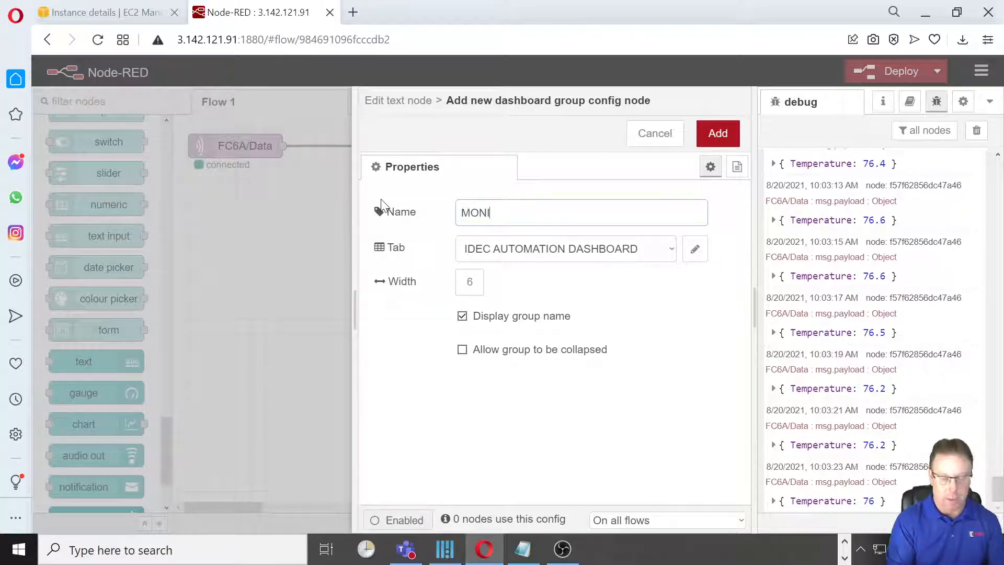
text(TOR (READ O)
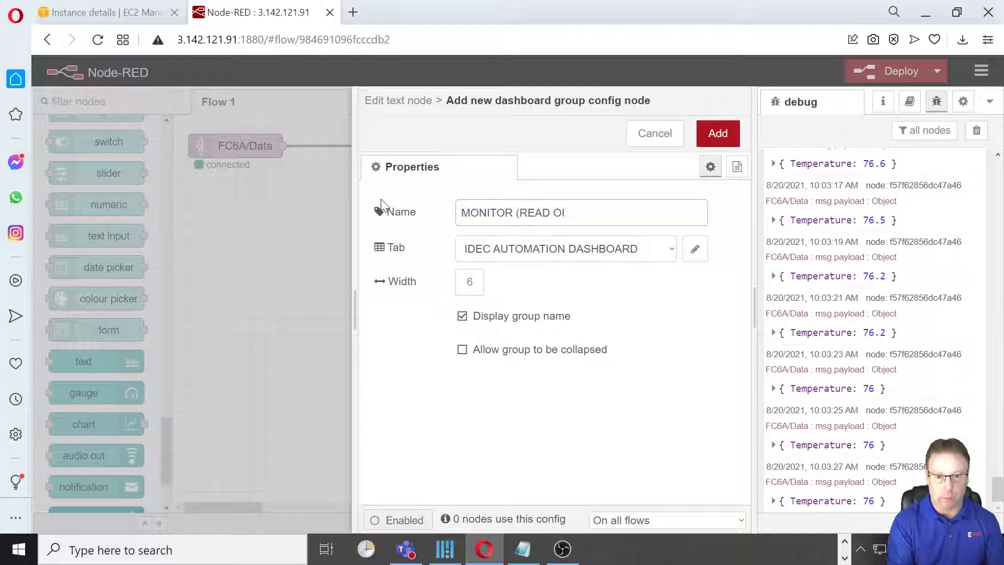
text(NLY)
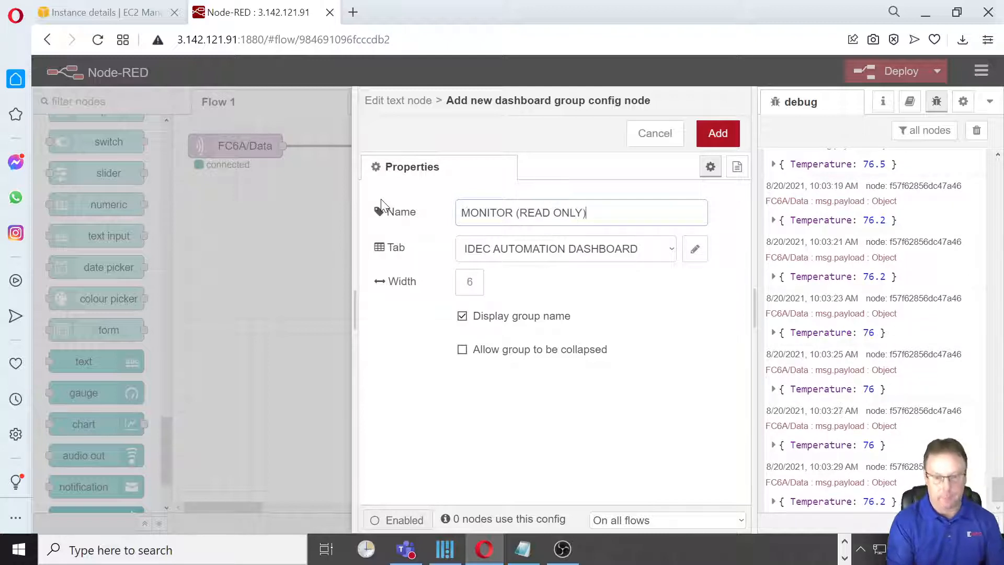
text())
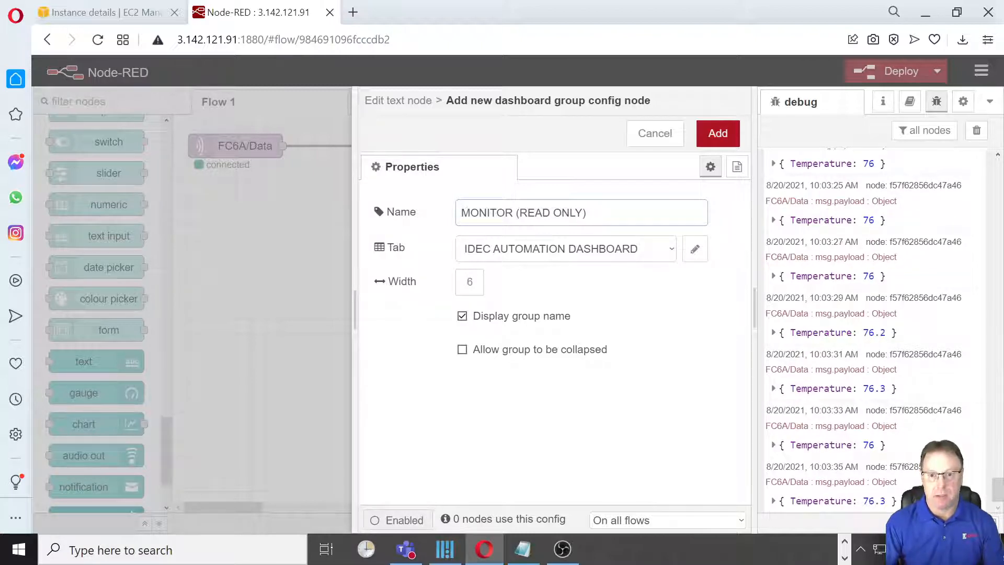
- Add the new dashboard group and set the text node's label to Temperature (degrees F)
click(714, 139)
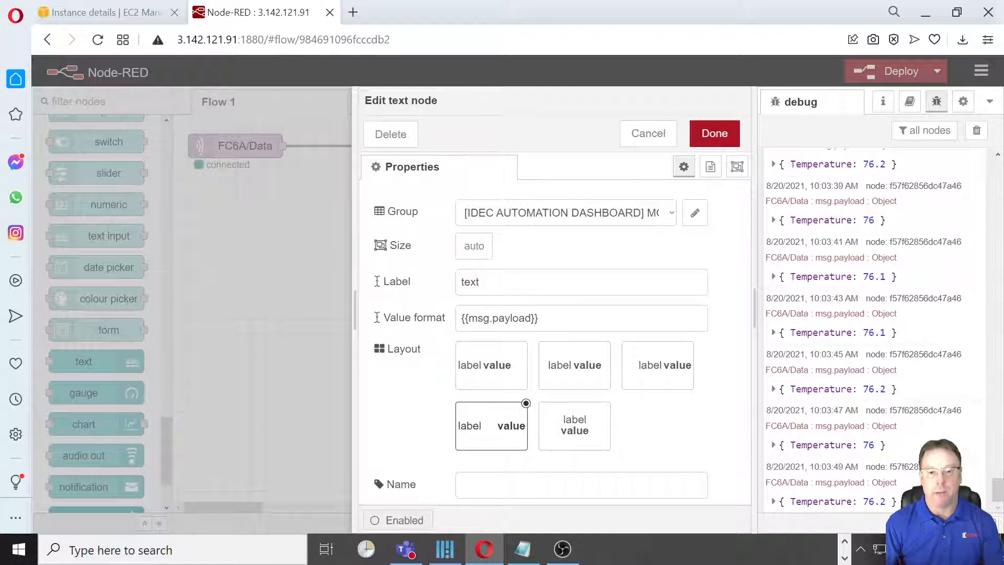
click(411, 282)
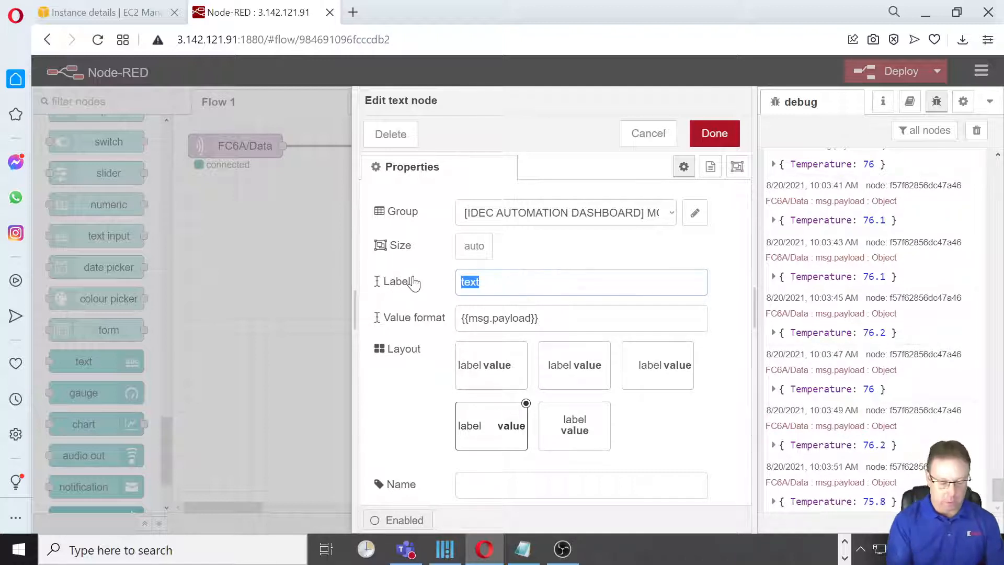
text(Temperat)
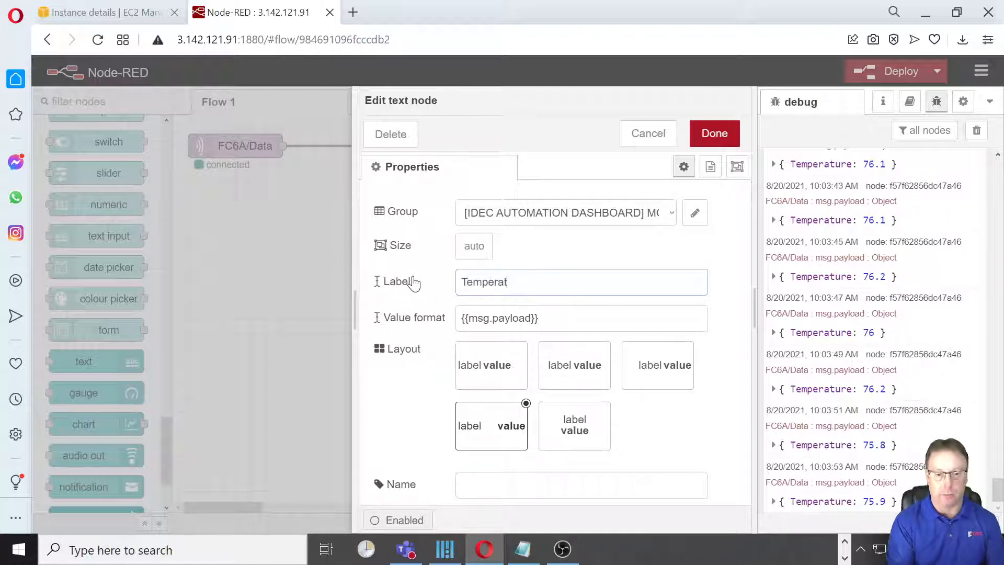
text(ure (degre)
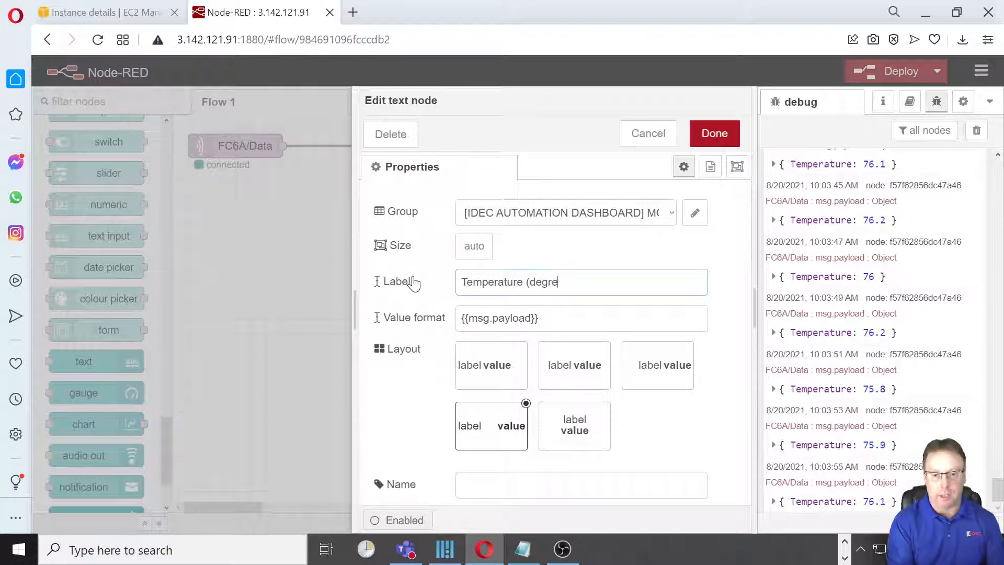
text(es F))
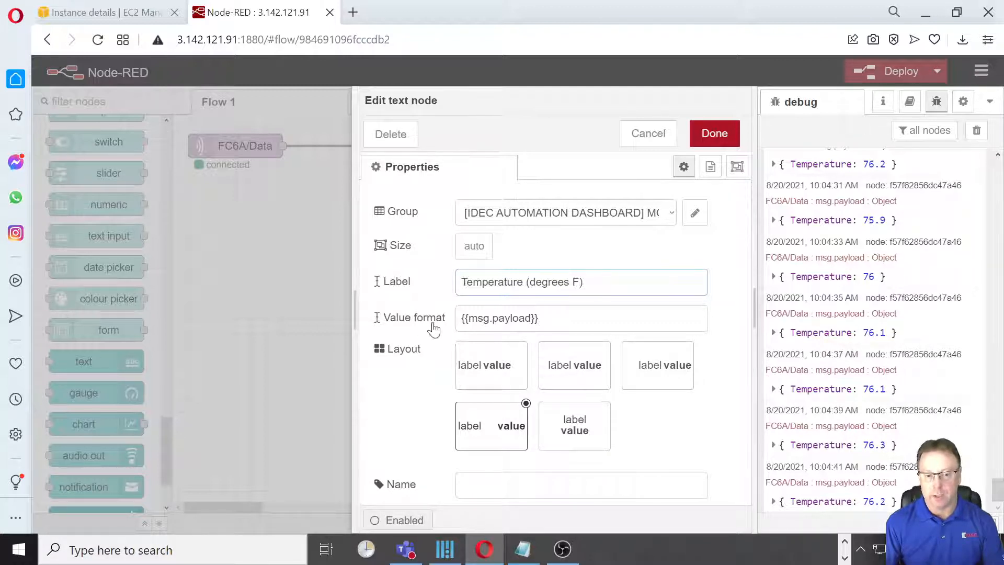
- Set the text node's value format to {{msg.payload.Temperature}} and save the node's properties
click(538, 317)
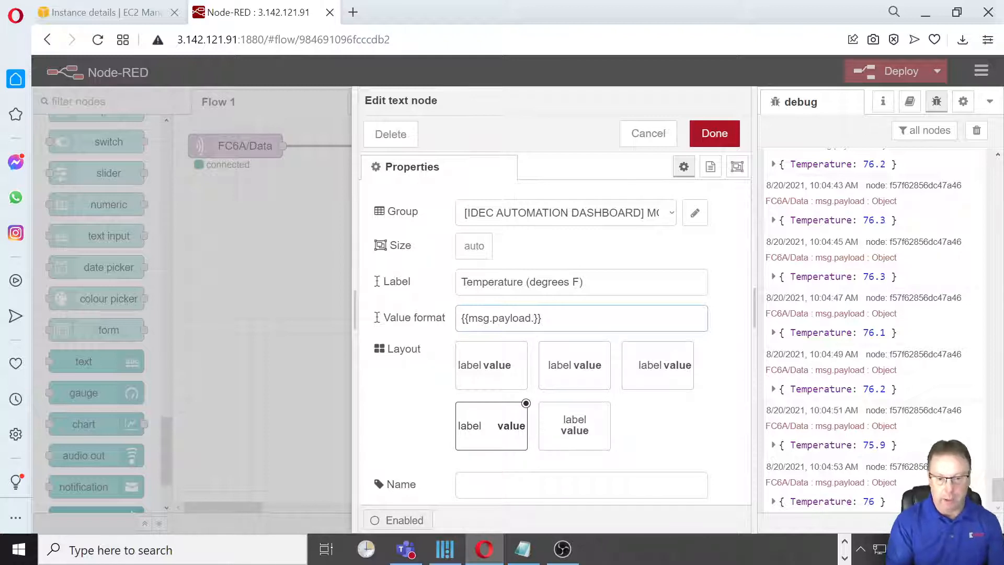
text(Temperature)
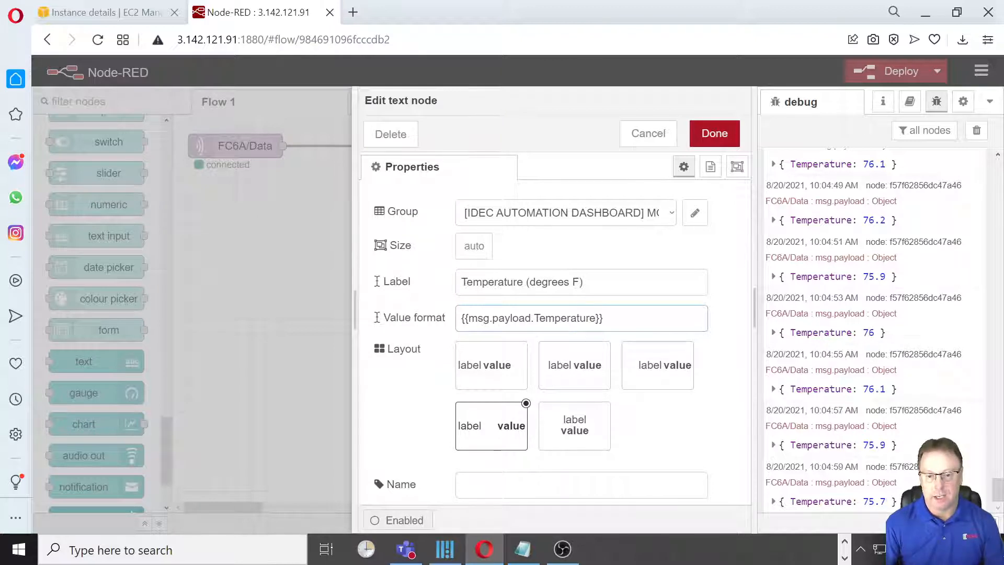
drag(595, 318, 468, 318)
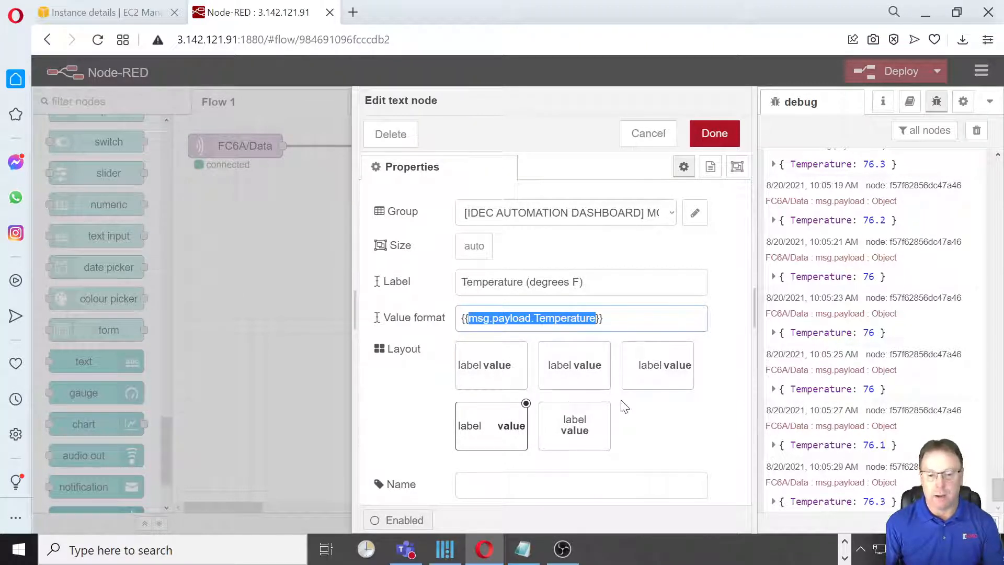
click(714, 134)
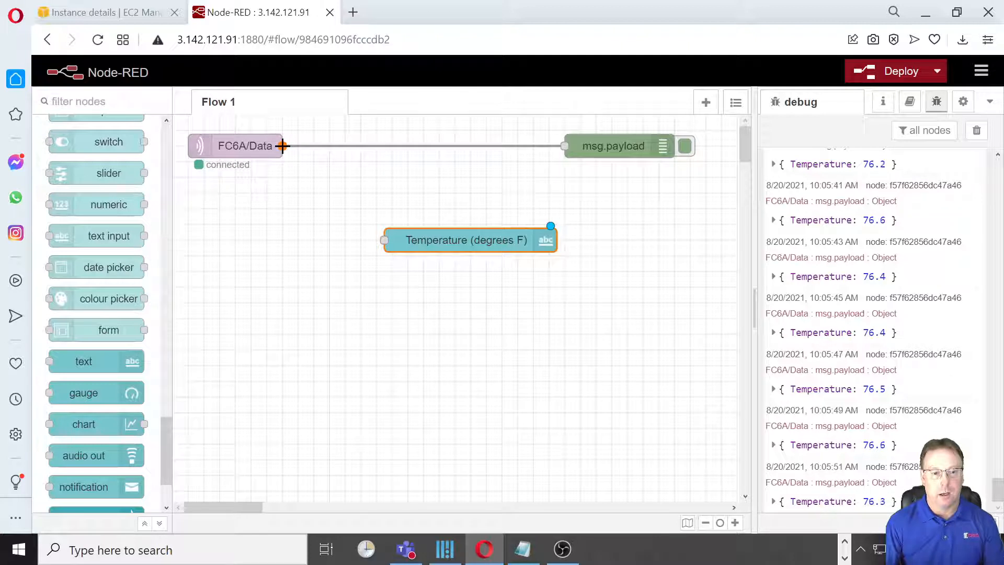
- Wire the FC6A/Data output to the Temperature (degrees F) text node and deploy the flow
drag(282, 145, 385, 241)
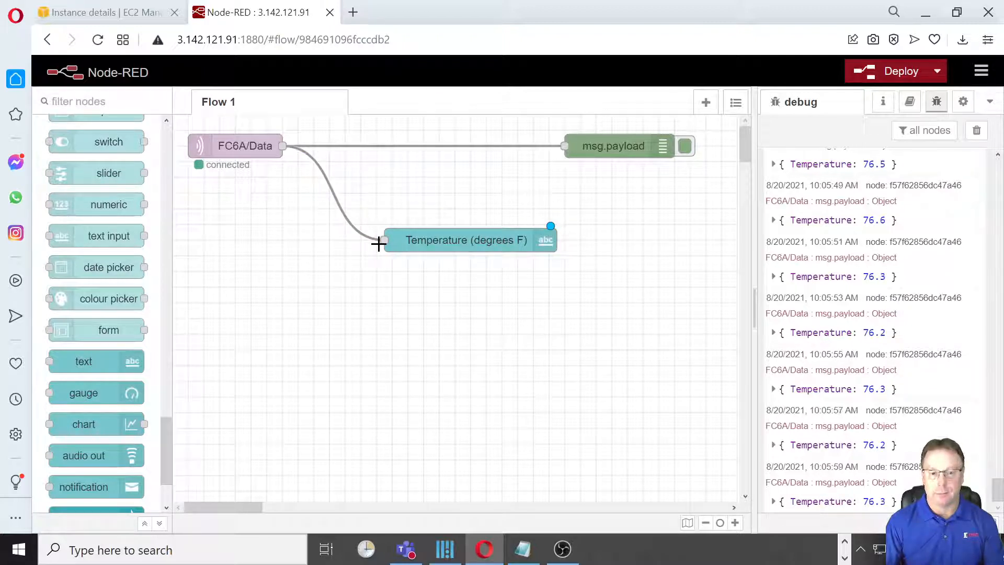
click(880, 77)
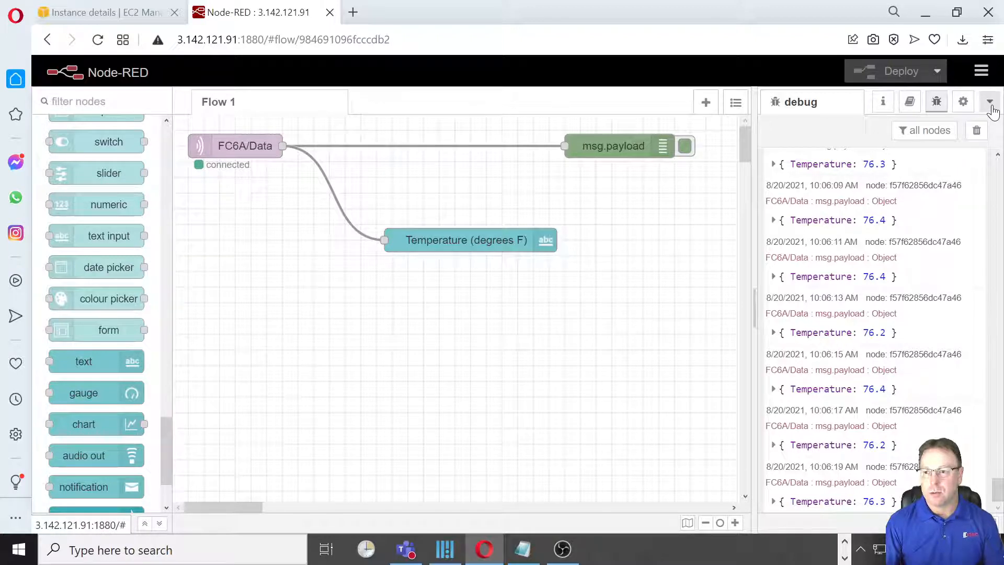
- Review the dashboard's site and theme settings, then return to its layout of tabs and groups
click(991, 107)
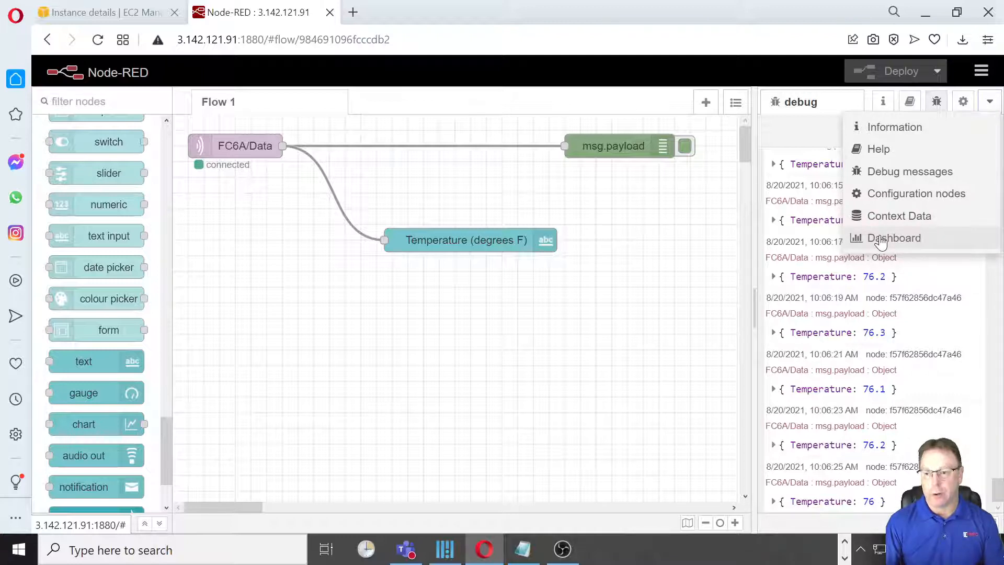
click(880, 242)
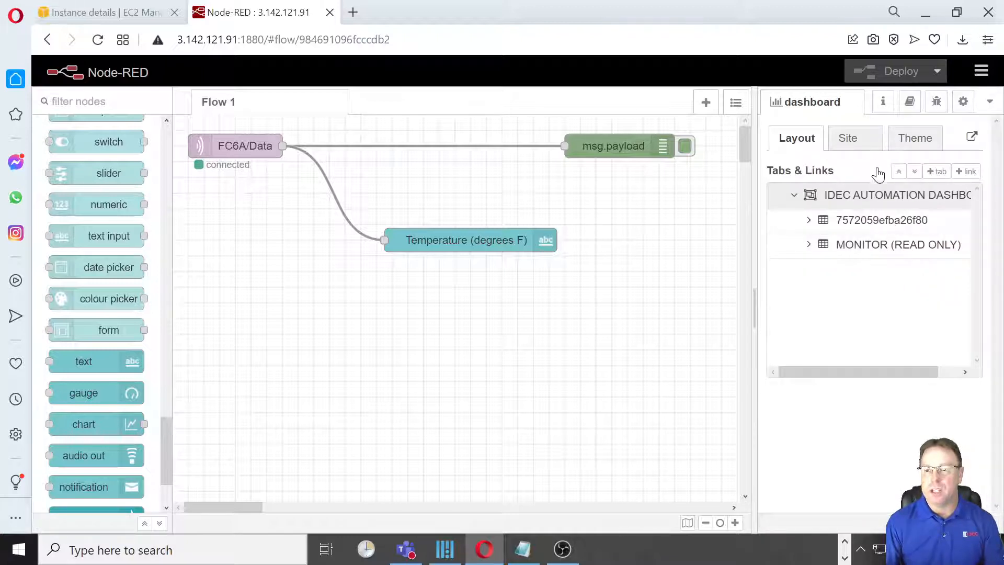
click(849, 139)
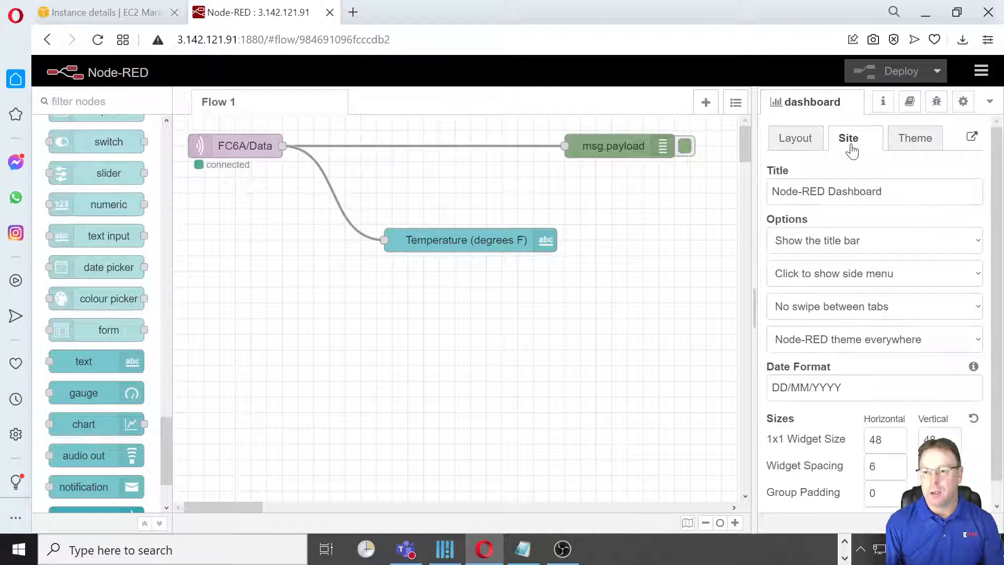
click(916, 145)
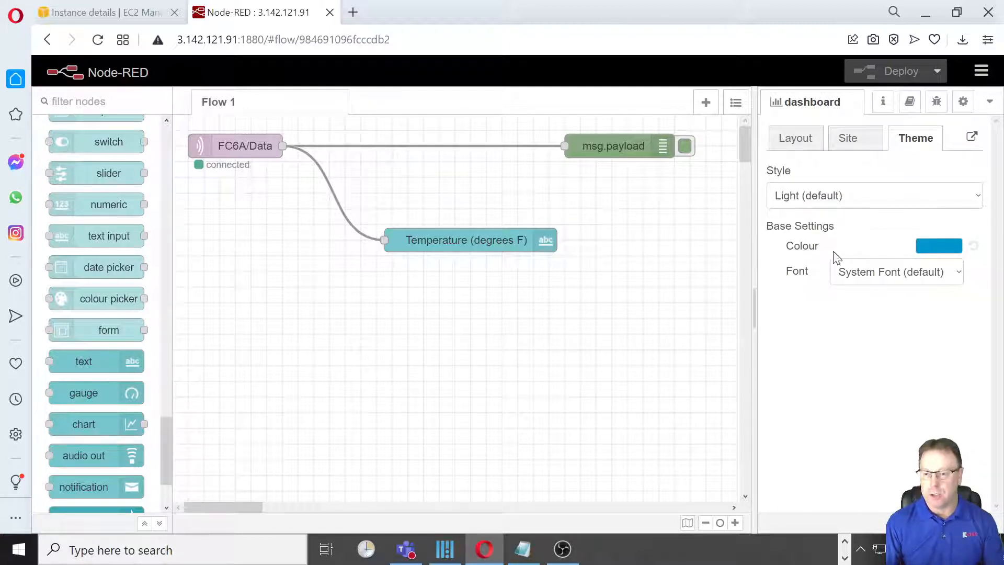
click(791, 146)
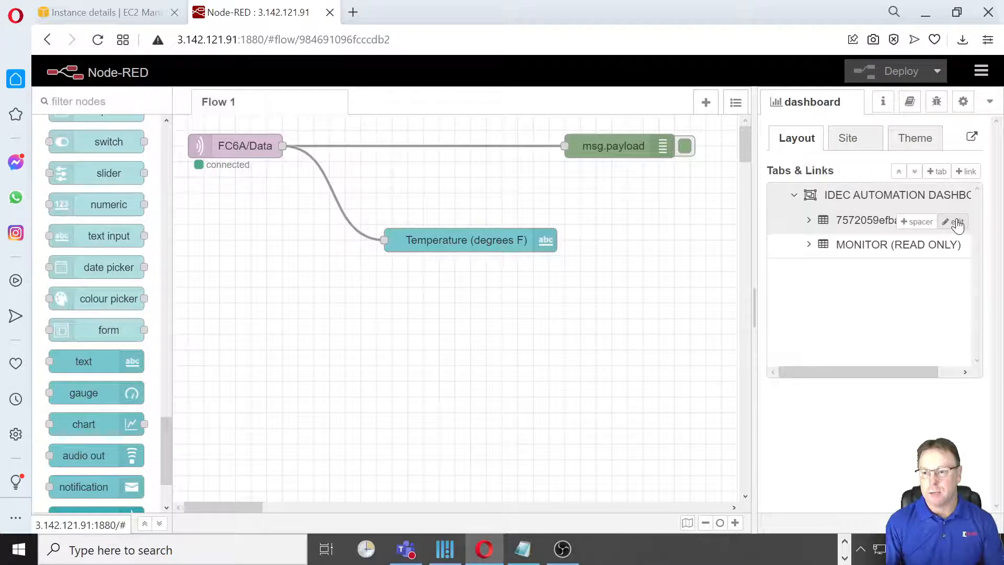
- Delete the unused, unnamed group listed above MONITOR (READ ONLY) in the IDEC AUTOMATION DASHBOARD layout
click(956, 222)
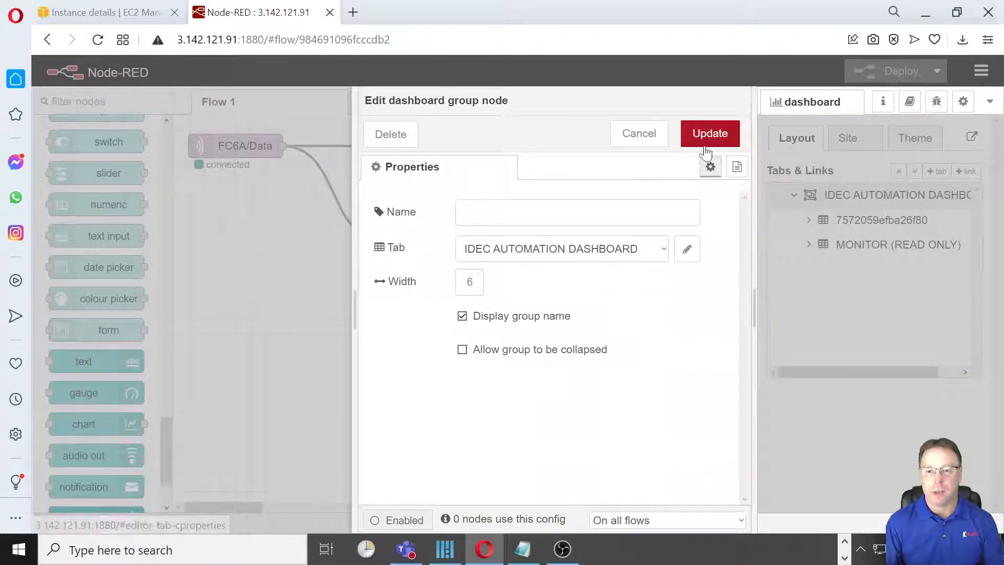
click(646, 136)
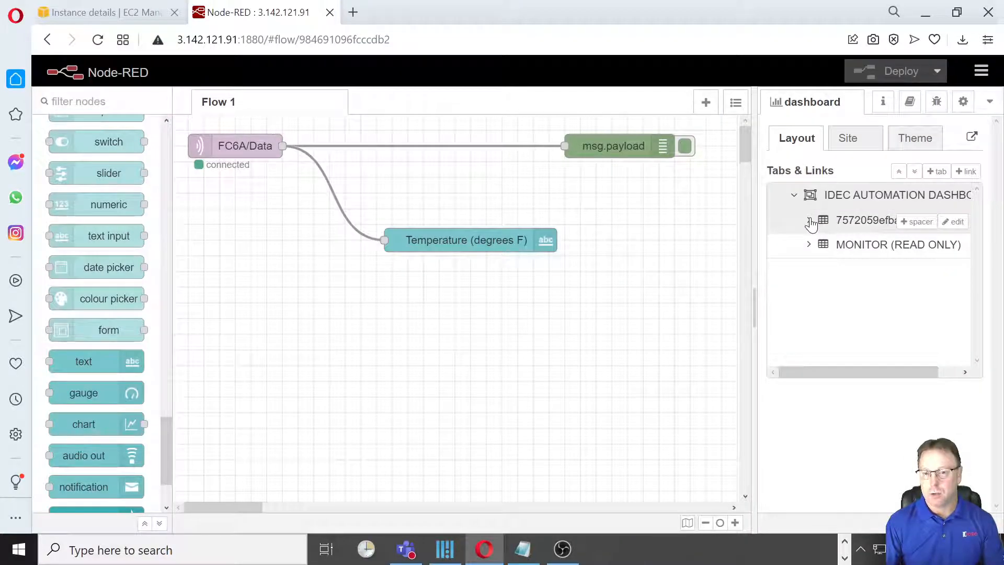
scroll(746, 158, down, 1)
drag(747, 158, 746, 137)
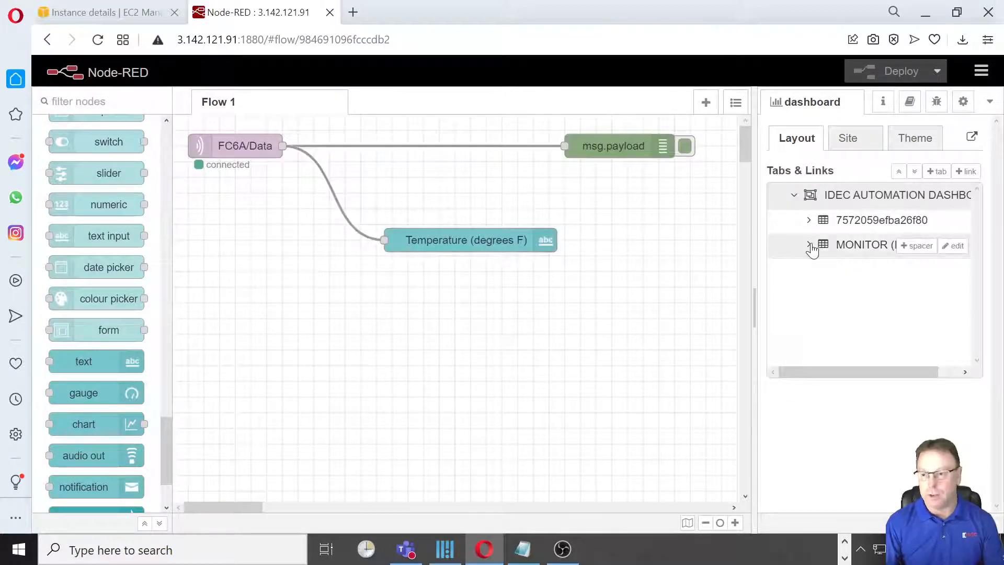
mouse_move(878, 222)
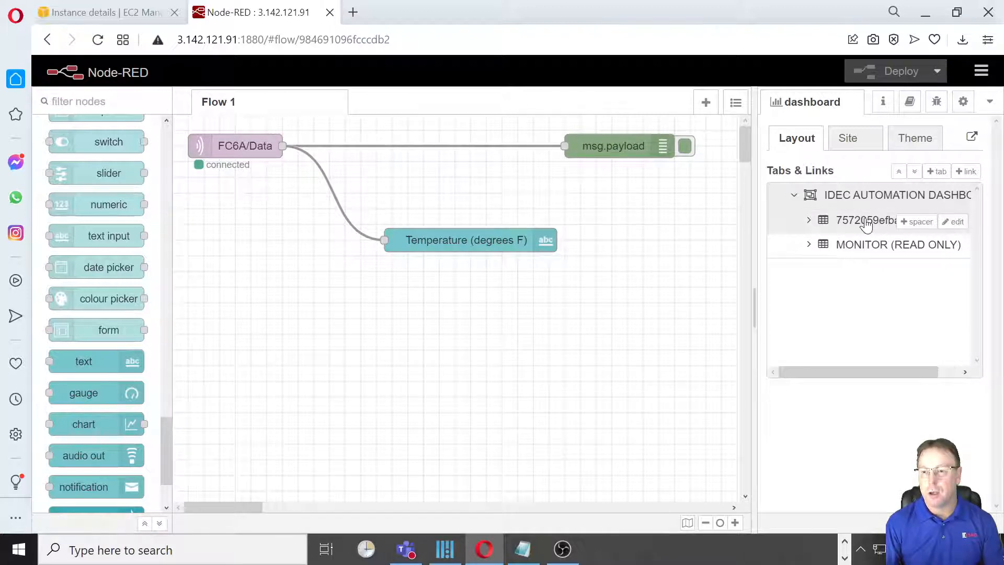
click(809, 220)
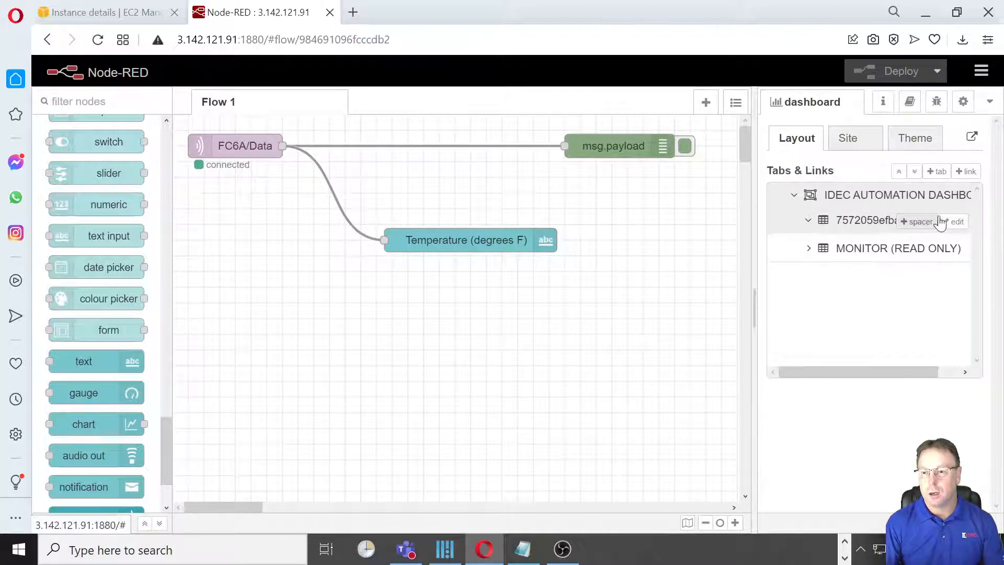
right_click(875, 224)
click(874, 221)
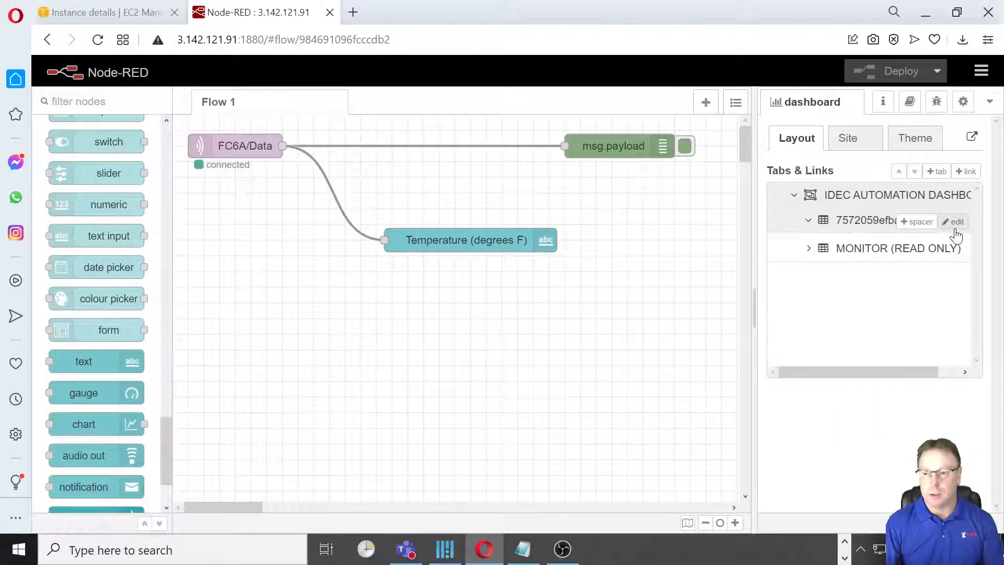
click(862, 222)
click(962, 223)
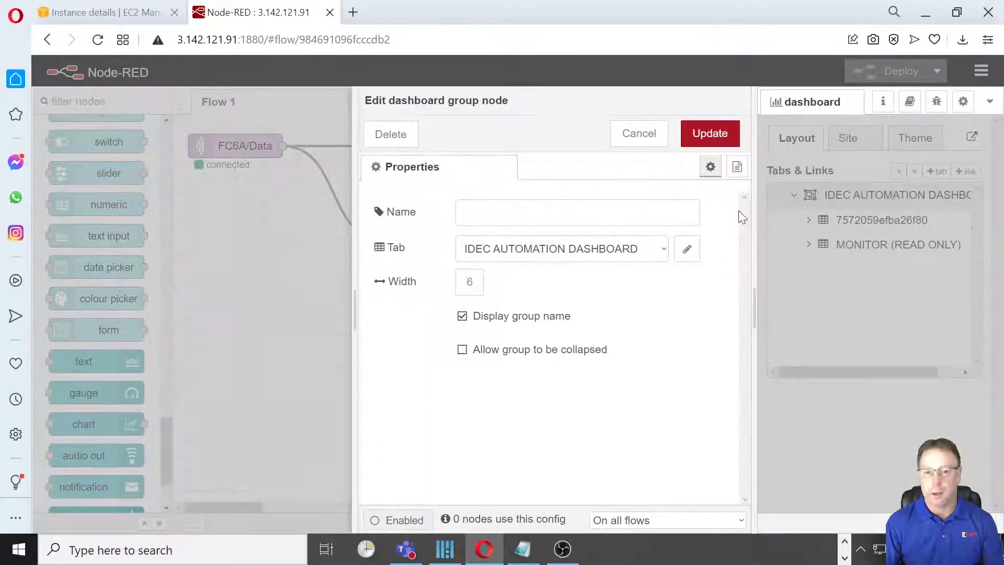
click(404, 136)
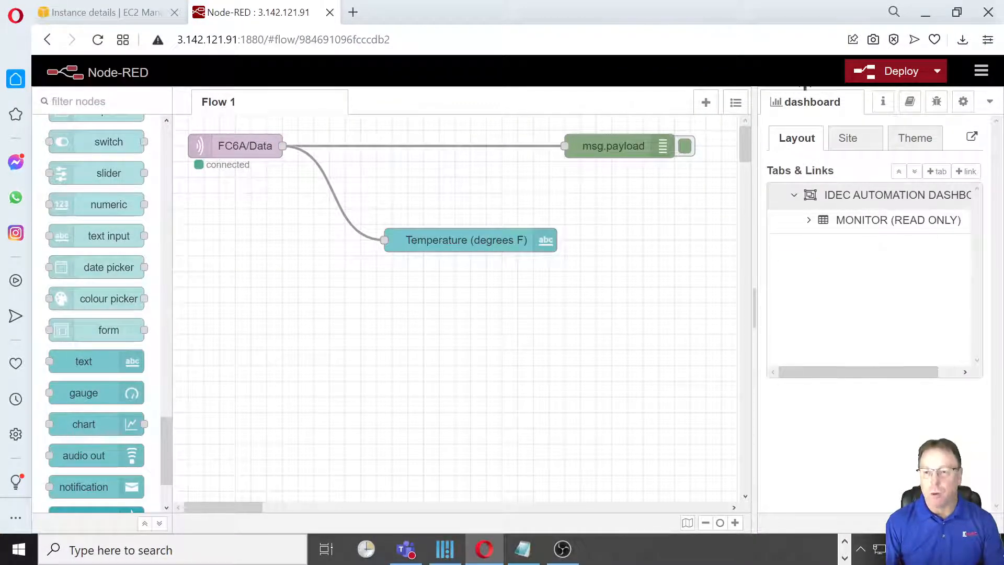
- Expand the MONITOR (READ ONLY) group to check its contents and deploy the updated dashboard
mouse_move(822, 198)
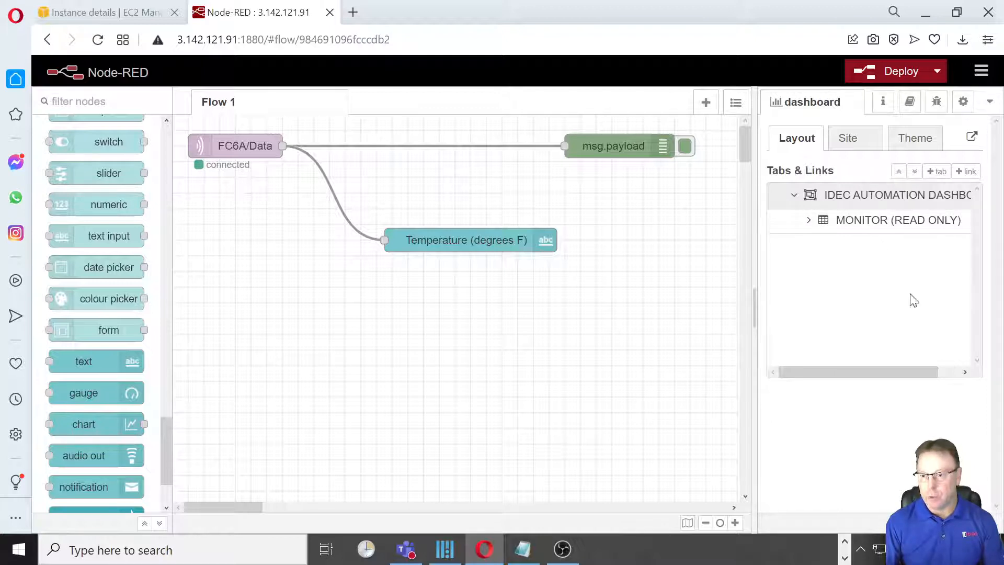
mouse_move(809, 226)
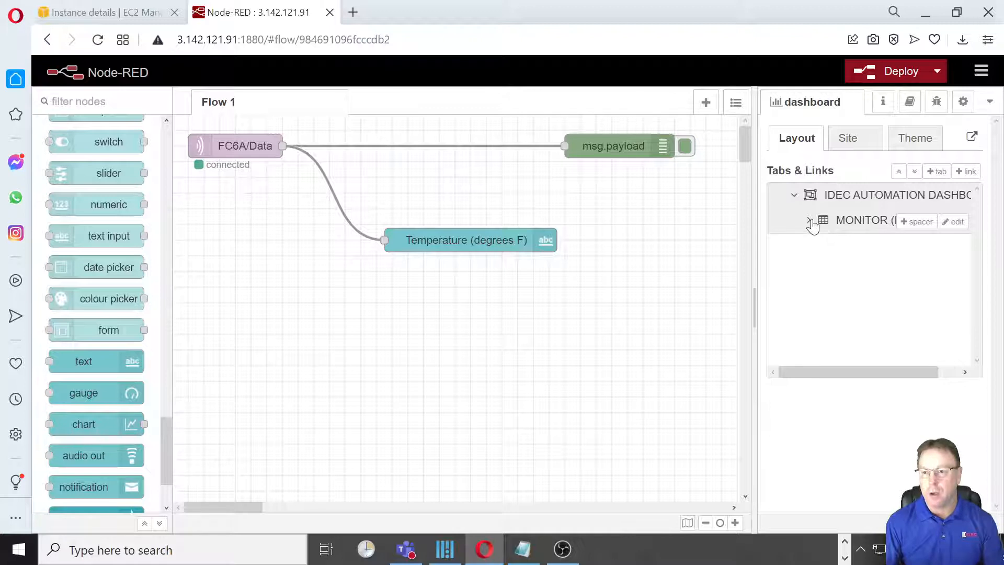
click(809, 220)
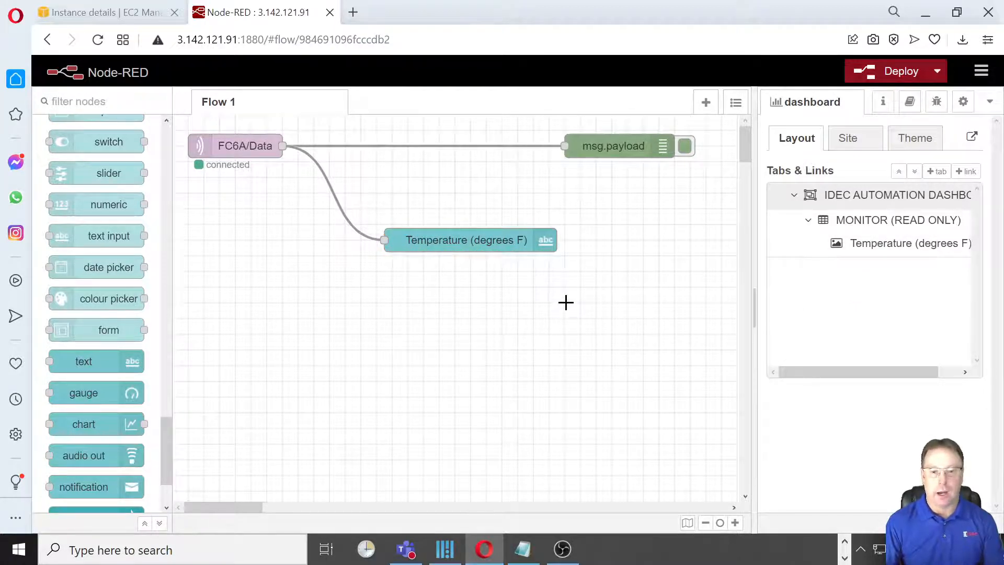
click(876, 66)
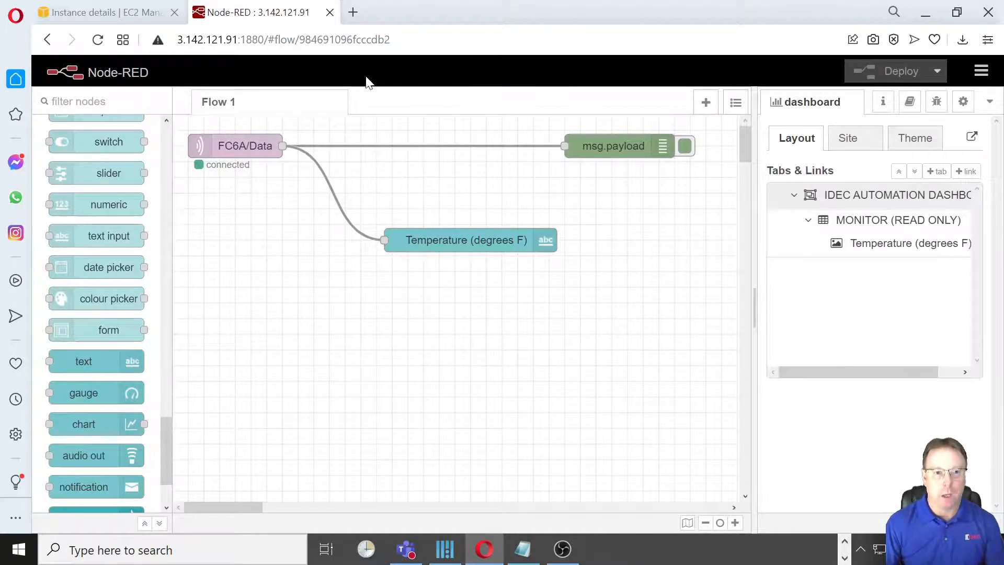
- Open the Node-RED dashboard at 3.142.121.91:1880/ui in a new browser tab
click(354, 12)
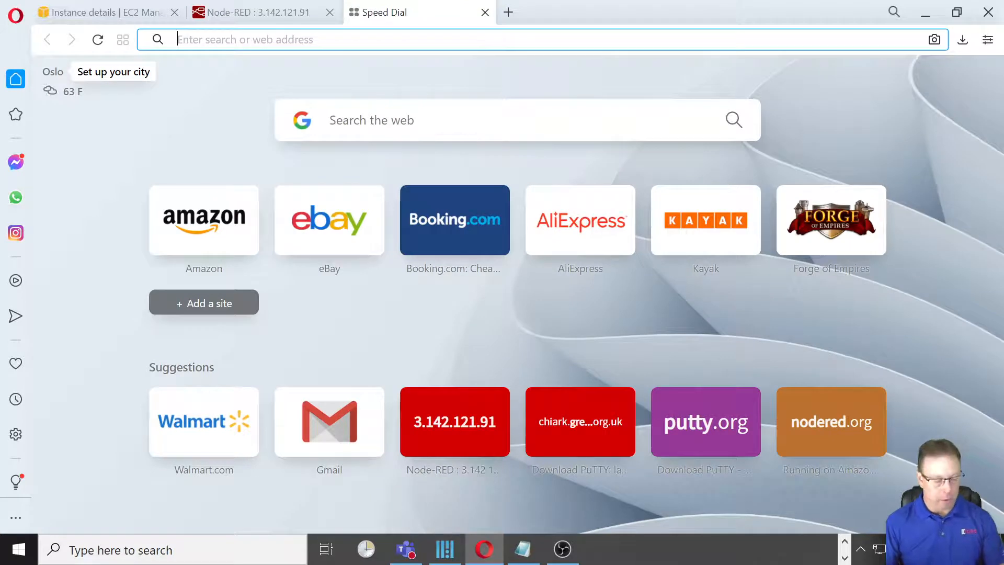
text(3.142.121.91)
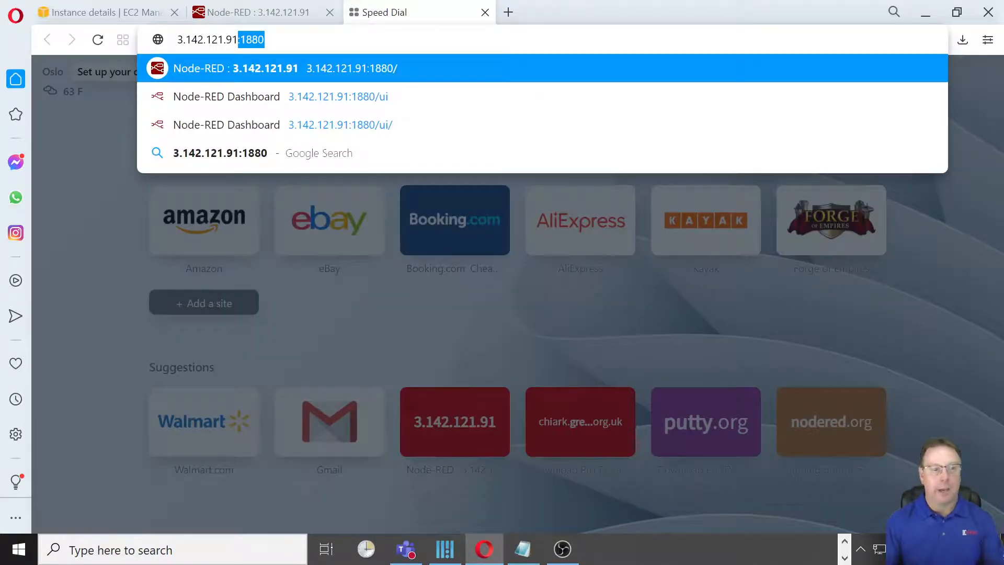
text(:1880)
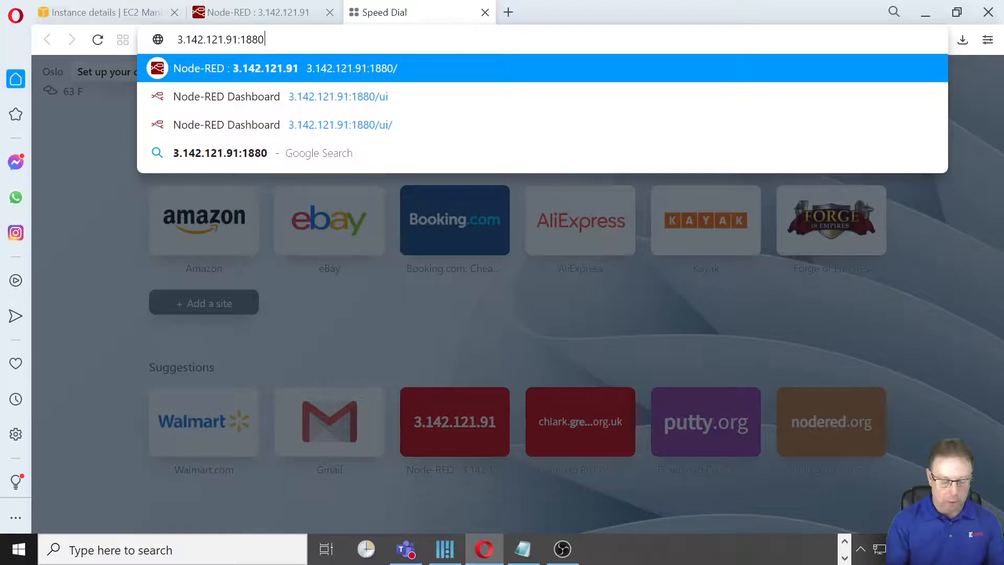
text(/ui)
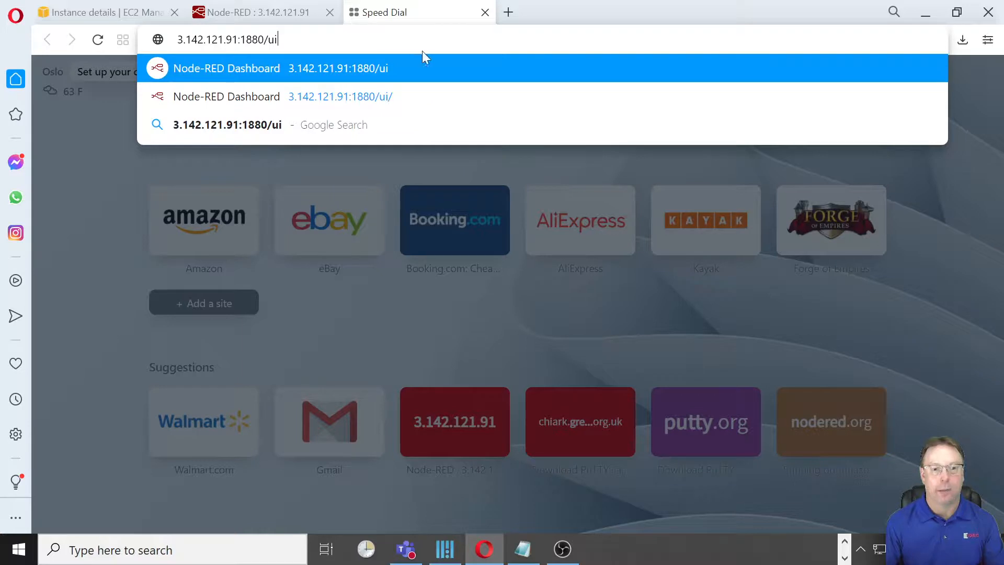
key(Return)
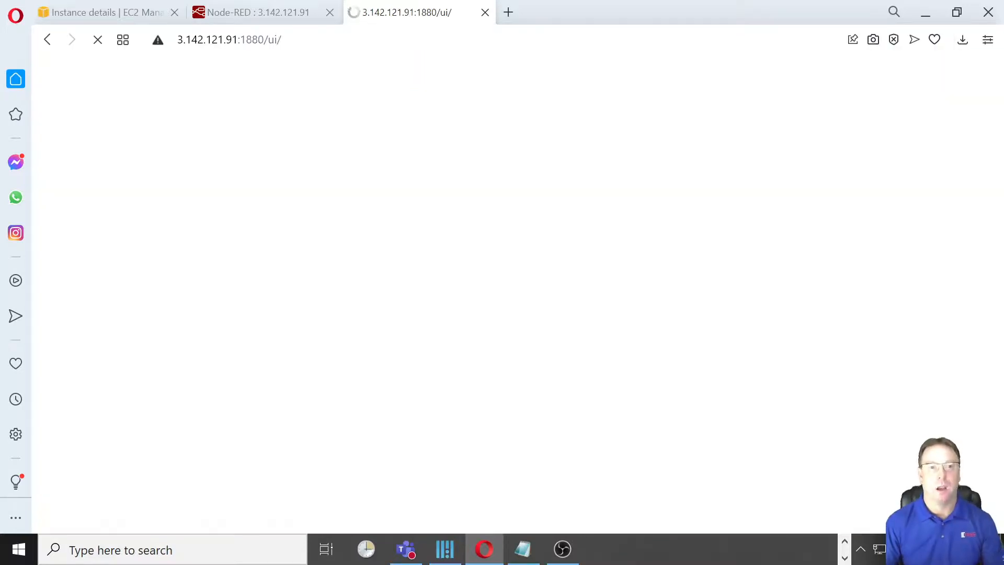